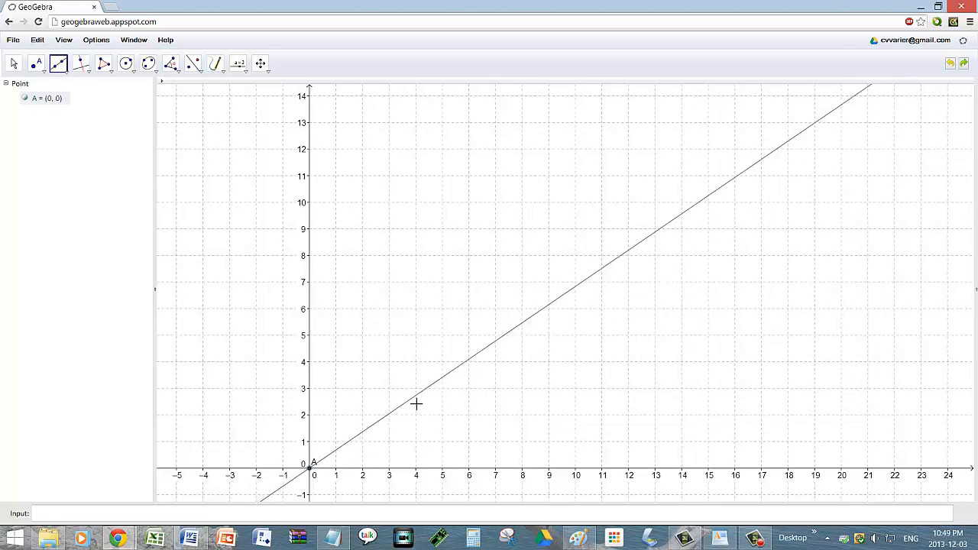
# Step: Complete line a at B (4, 4) and display its equation in slope-intercept form as y = x
pyautogui.click(423, 370)
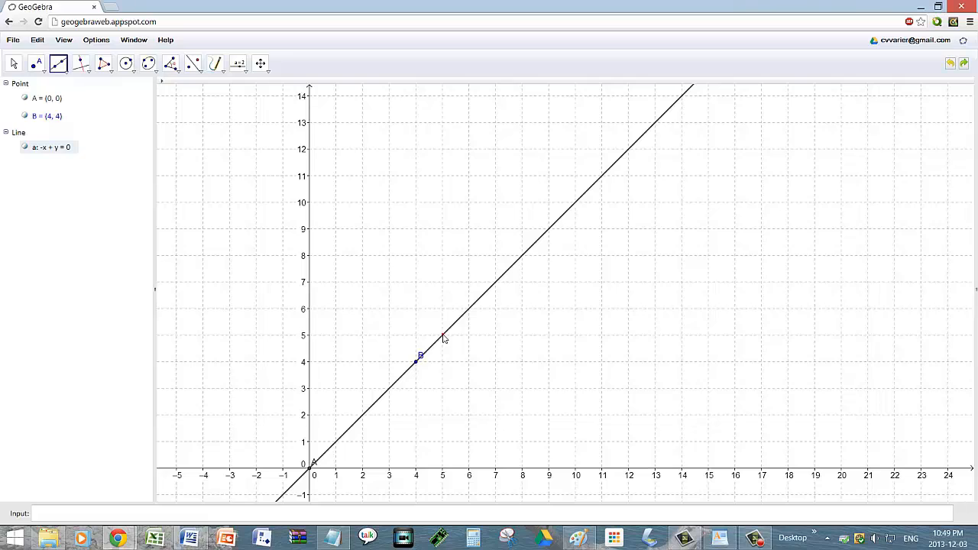
pyautogui.rightClick(443, 337)
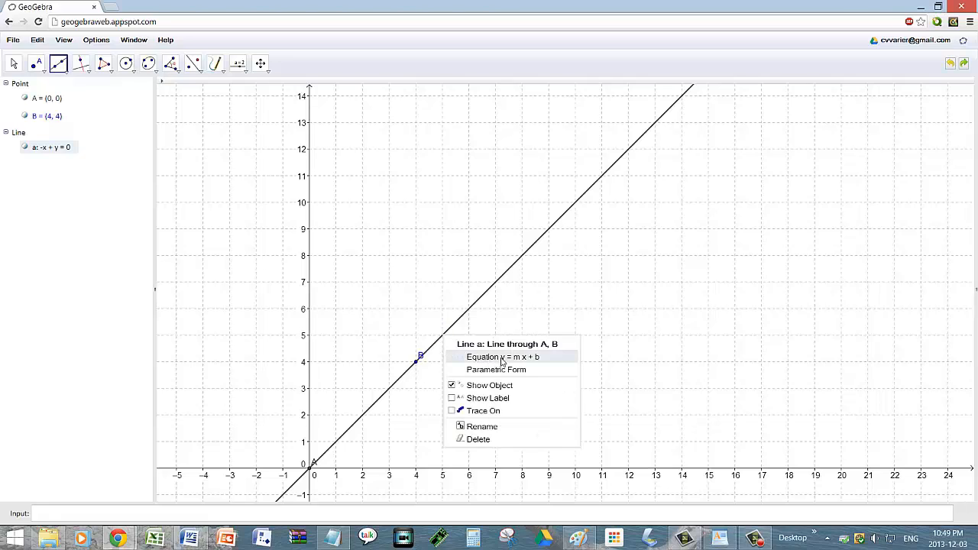
pyautogui.click(531, 358)
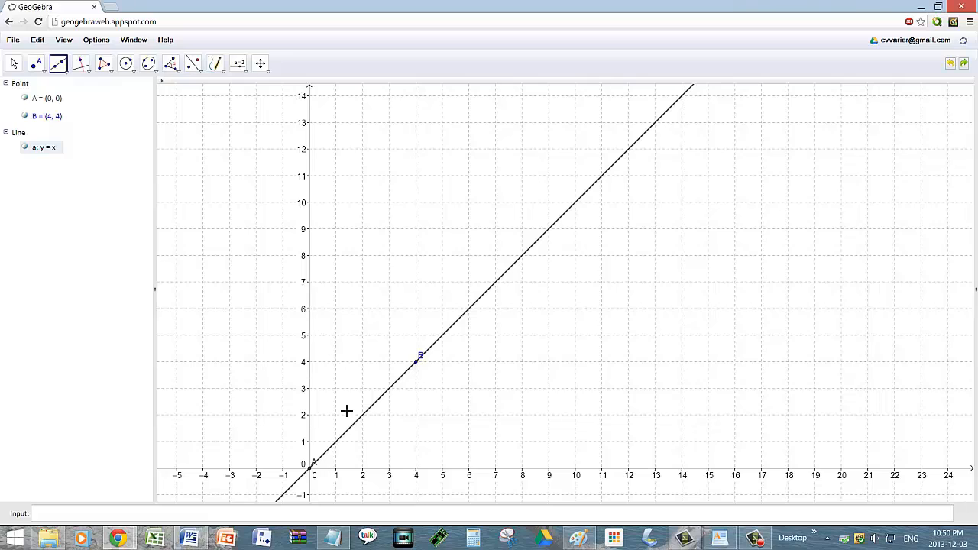
# Step: Draw line b through C (2, 4) and D (6, 10) and show its equation as y = 1.5x + 1
pyautogui.click(363, 362)
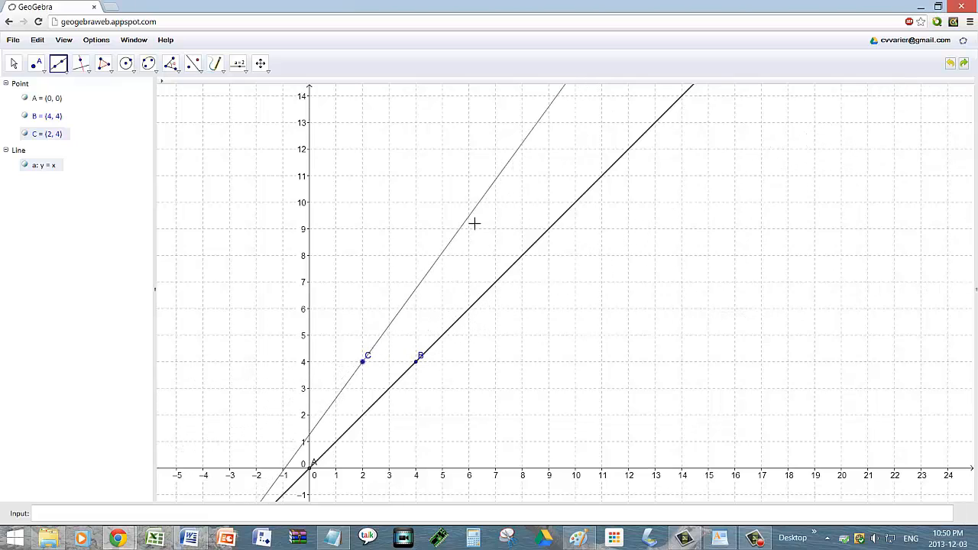
pyautogui.click(469, 202)
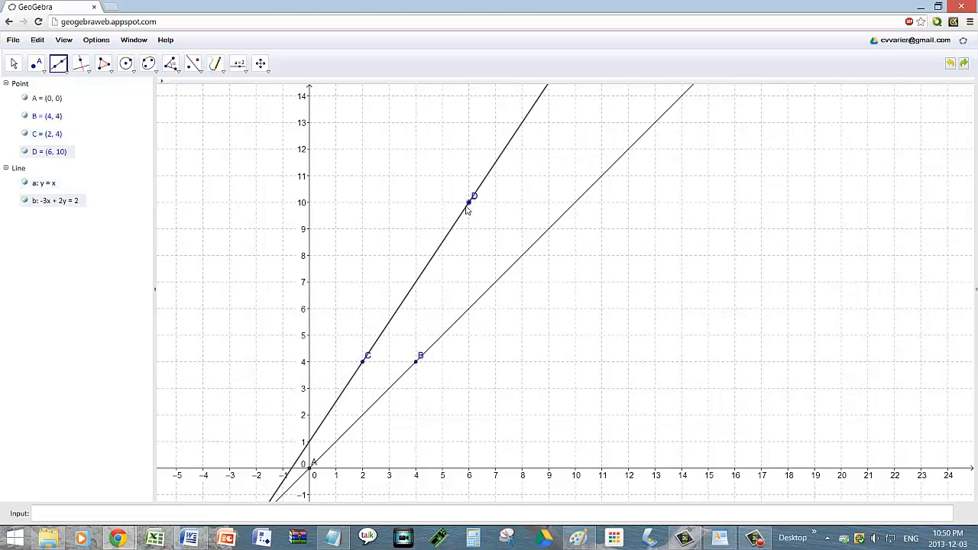
pyautogui.rightClick(443, 243)
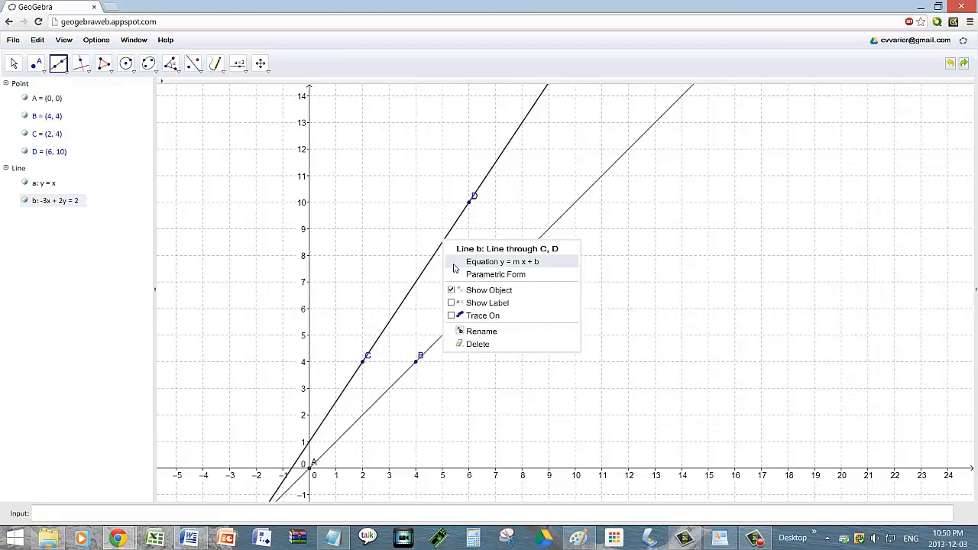
pyautogui.click(497, 262)
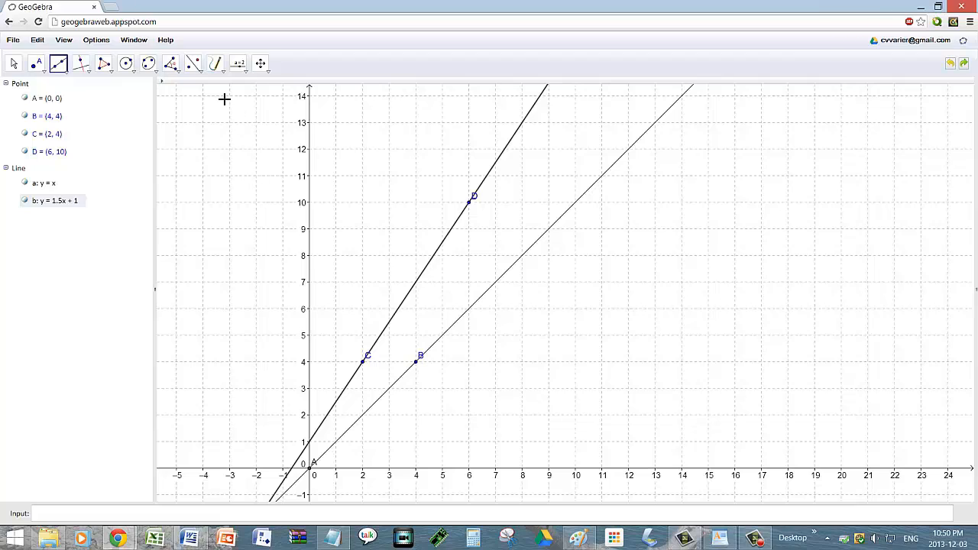
pyautogui.click(215, 65)
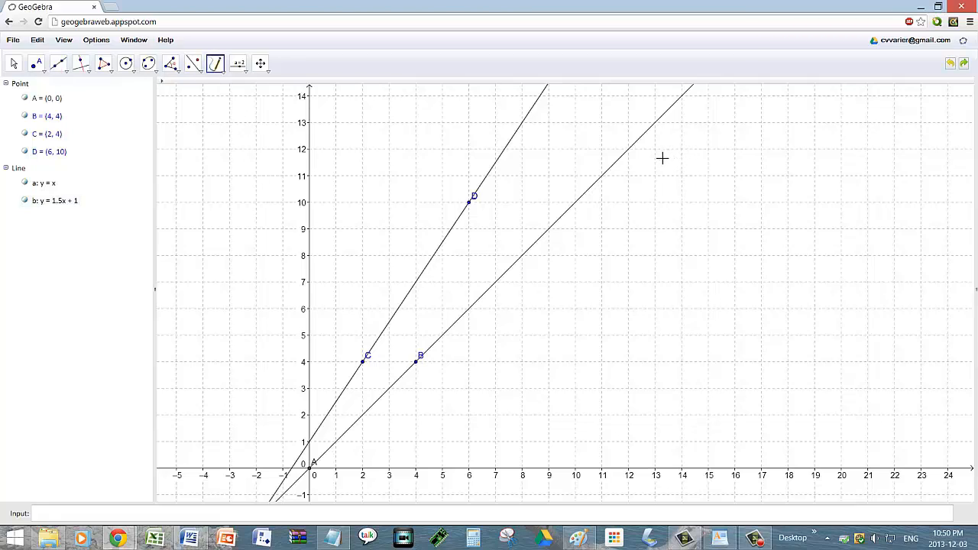
# Step: Handwrite the equation y = mx + b beside the graphed lines
pyautogui.moveTo(652, 145)
pyautogui.mouseDown()
pyautogui.moveTo(655, 172)
pyautogui.moveTo(670, 148)
pyautogui.moveTo(653, 208)
pyautogui.mouseUp()
pyautogui.moveTo(697, 157); pyautogui.dragTo(722, 155)
pyautogui.moveTo(701, 173)
pyautogui.mouseDown()
pyautogui.moveTo(777, 166)
pyautogui.moveTo(824, 181)
pyautogui.moveTo(802, 181)
pyautogui.mouseUp()
pyautogui.moveTo(852, 160)
pyautogui.mouseDown()
pyautogui.moveTo(876, 158)
pyautogui.moveTo(865, 170)
pyautogui.mouseUp()
pyautogui.moveTo(891, 137); pyautogui.dragTo(890, 176)
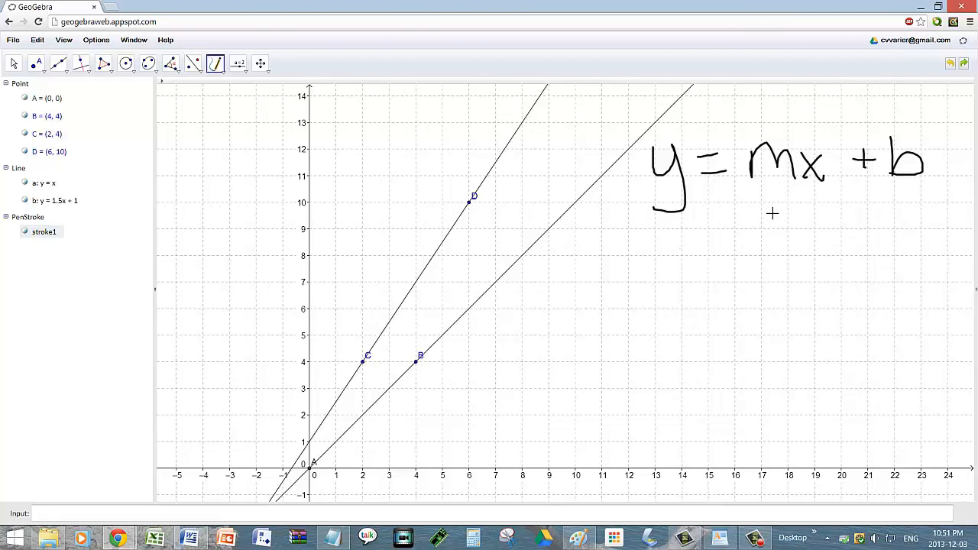
# Step: Draw equals marks under the m and label it 'slope'
pyautogui.moveTo(765, 192); pyautogui.dragTo(758, 233)
pyautogui.moveTo(778, 195)
pyautogui.mouseDown()
pyautogui.moveTo(771, 235)
pyautogui.moveTo(699, 280)
pyautogui.mouseUp()
pyautogui.moveTo(746, 234)
pyautogui.mouseDown()
pyautogui.moveTo(737, 275)
pyautogui.moveTo(764, 263)
pyautogui.mouseUp()
pyautogui.moveTo(785, 305)
pyautogui.mouseDown()
pyautogui.moveTo(808, 273)
pyautogui.moveTo(789, 277)
pyautogui.mouseUp()
pyautogui.moveTo(826, 269)
pyautogui.mouseDown()
pyautogui.moveTo(835, 256)
pyautogui.moveTo(845, 282)
pyautogui.mouseUp()
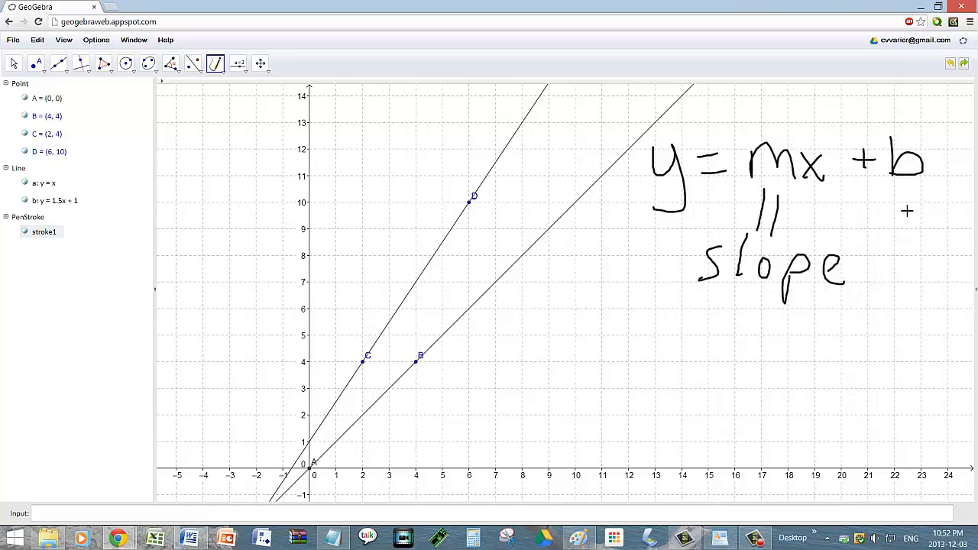
# Step: Draw equals marks under the b and handwrite the label 'y-intercept'
pyautogui.moveTo(896, 191)
pyautogui.mouseDown()
pyautogui.moveTo(895, 223)
pyautogui.moveTo(906, 223)
pyautogui.moveTo(874, 253)
pyautogui.moveTo(886, 239)
pyautogui.moveTo(885, 273)
pyautogui.moveTo(898, 243)
pyautogui.moveTo(915, 256)
pyautogui.moveTo(932, 235)
pyautogui.moveTo(940, 257)
pyautogui.mouseUp()
pyautogui.click(915, 233)
pyautogui.moveTo(952, 218)
pyautogui.mouseDown()
pyautogui.moveTo(949, 255)
pyautogui.moveTo(957, 226)
pyautogui.mouseUp()
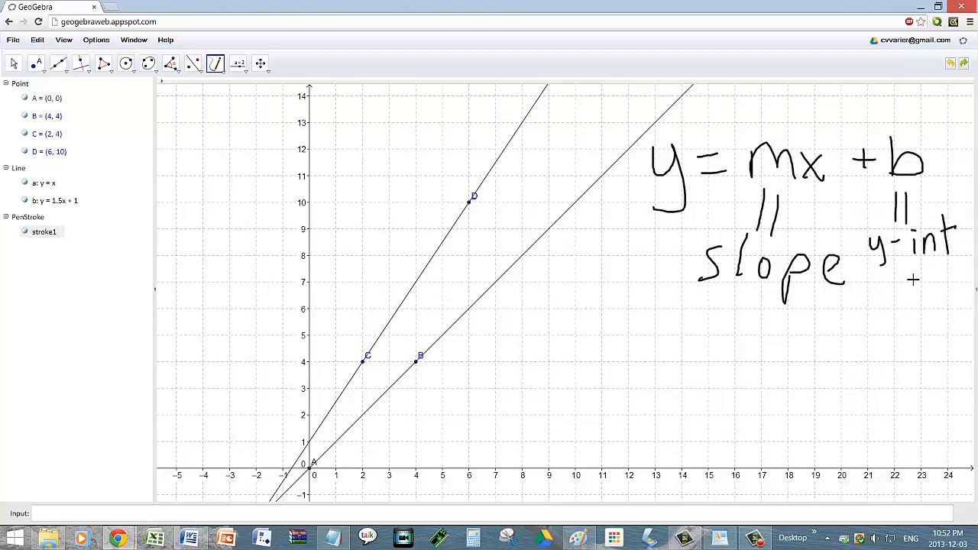
pyautogui.moveTo(913, 279)
pyautogui.mouseDown()
pyautogui.moveTo(898, 283)
pyautogui.moveTo(912, 286)
pyautogui.moveTo(923, 268)
pyautogui.mouseUp()
pyautogui.moveTo(933, 266)
pyautogui.mouseDown()
pyautogui.moveTo(940, 308)
pyautogui.moveTo(944, 272)
pyautogui.moveTo(962, 280)
pyautogui.moveTo(970, 266)
pyautogui.moveTo(924, 281)
pyautogui.mouseUp()
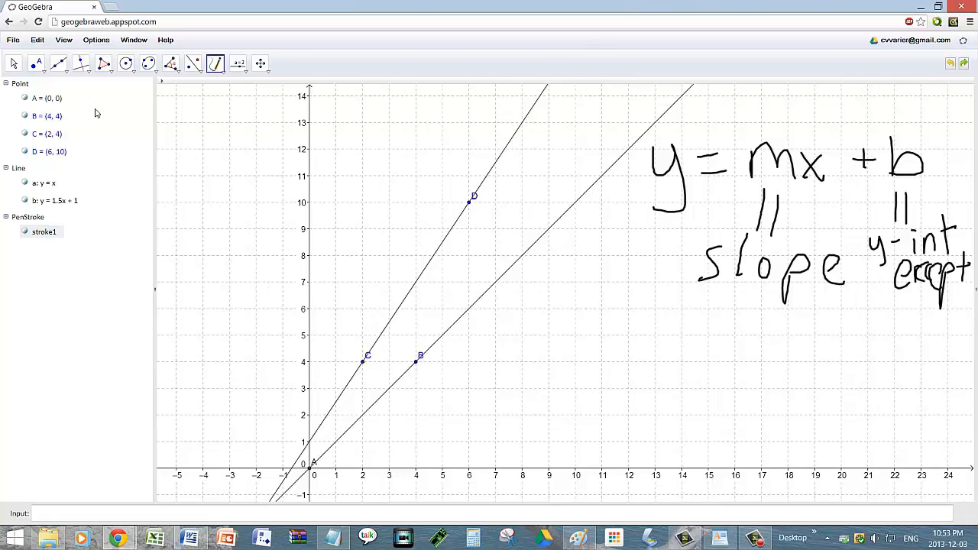
pyautogui.click(13, 66)
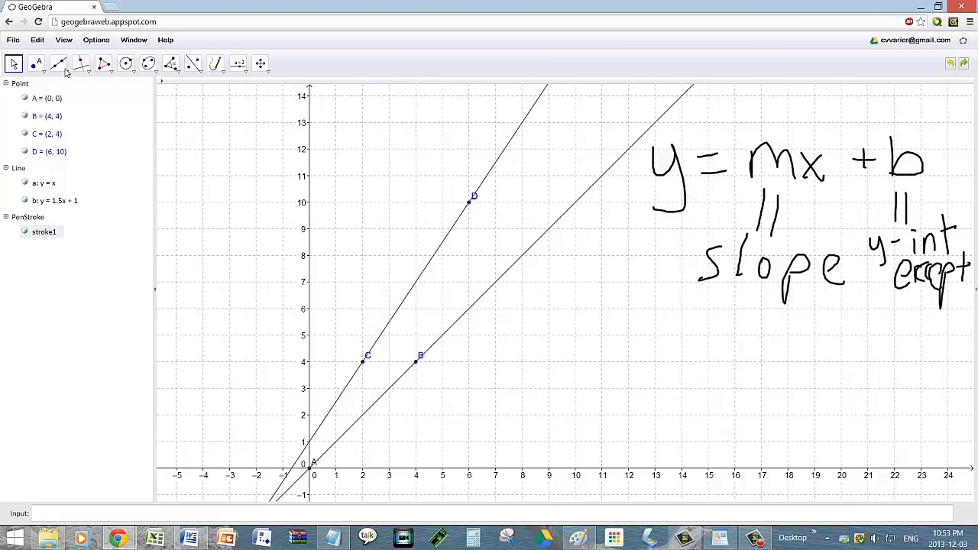
# Step: Delete the handwritten equation, then box-select and delete lines a, b and points B, C, D
pyautogui.click(675, 159)
pyautogui.press('Delete')
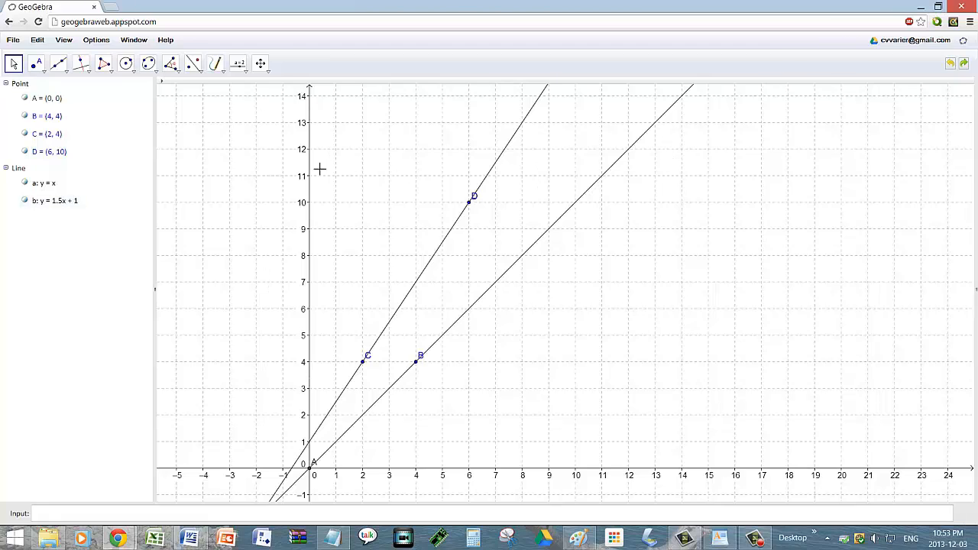
pyautogui.click(212, 128)
pyautogui.moveTo(211, 127); pyautogui.dragTo(769, 454)
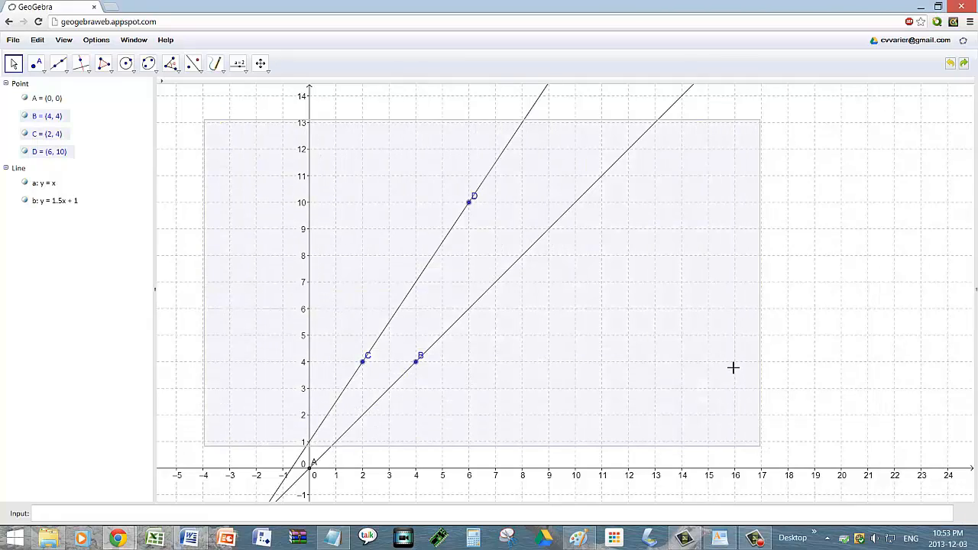
pyautogui.press('Delete')
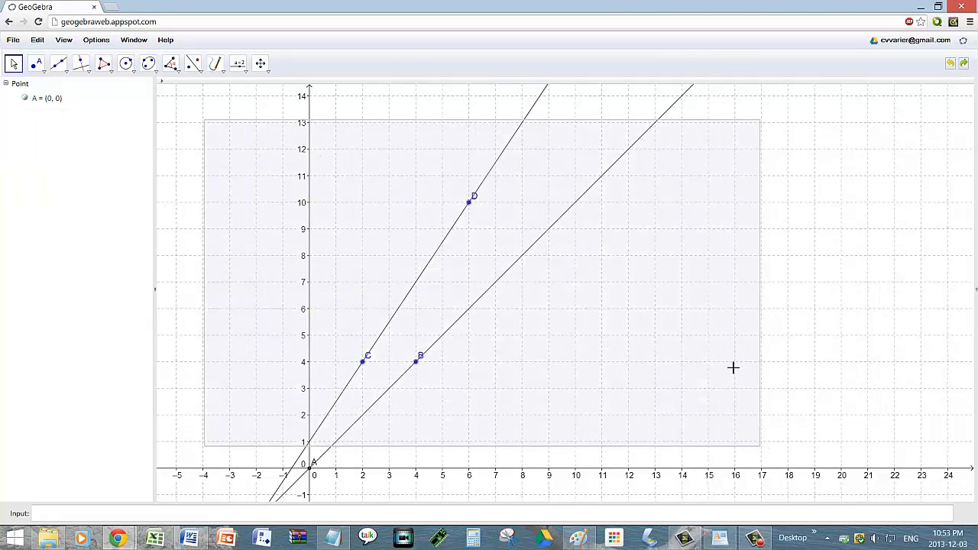
pyautogui.click(928, 225)
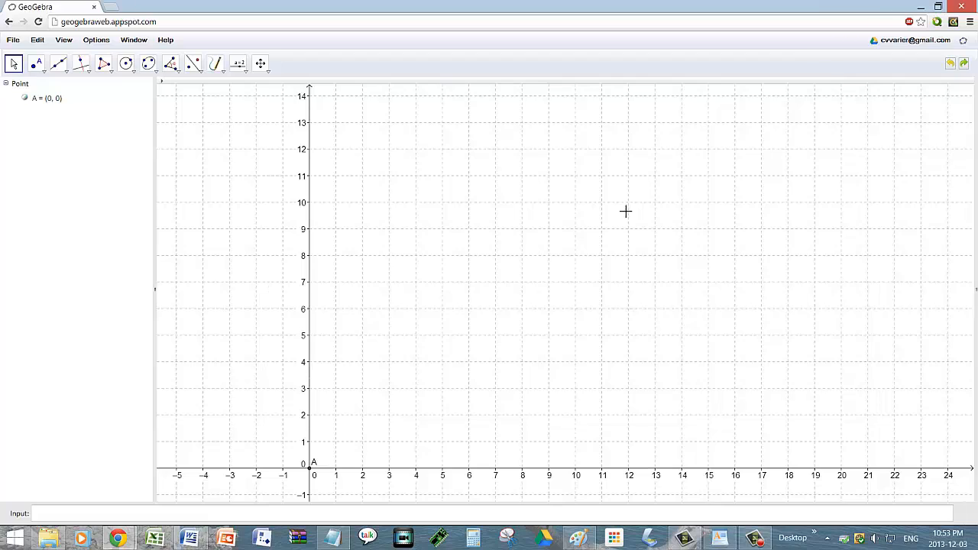
# Step: Place vertices B (1, 1), C (3, 3), D (4, 1) with the Polygon tool, then delete point A
pyautogui.click(111, 74)
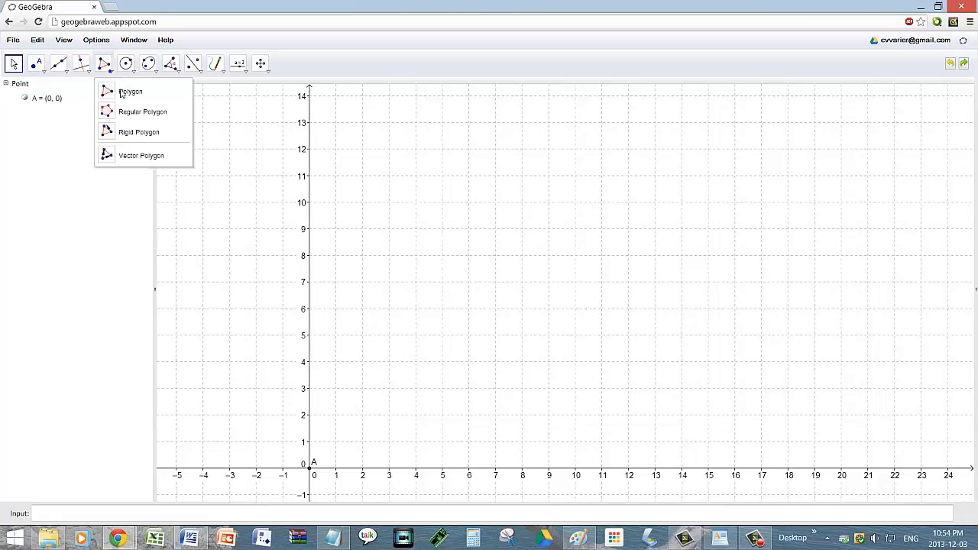
pyautogui.click(124, 92)
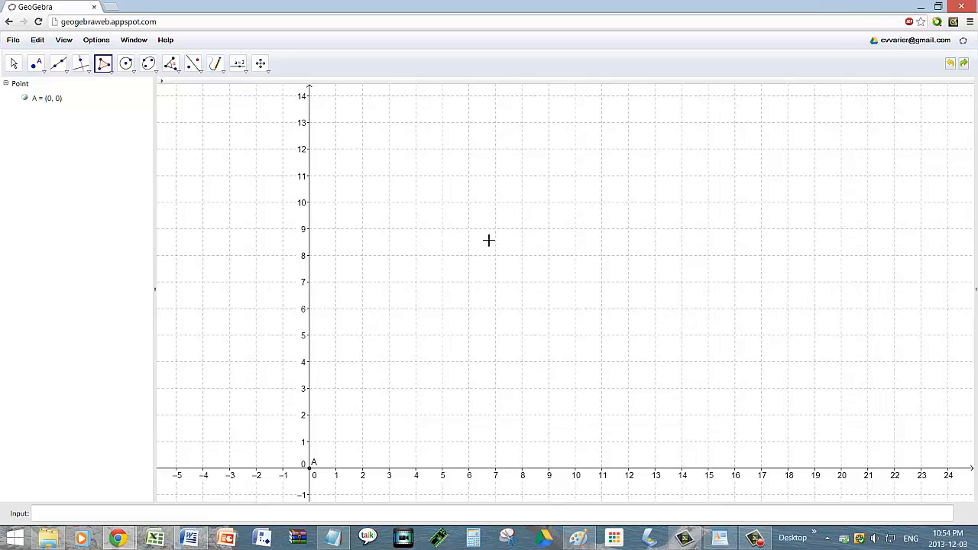
pyautogui.click(337, 442)
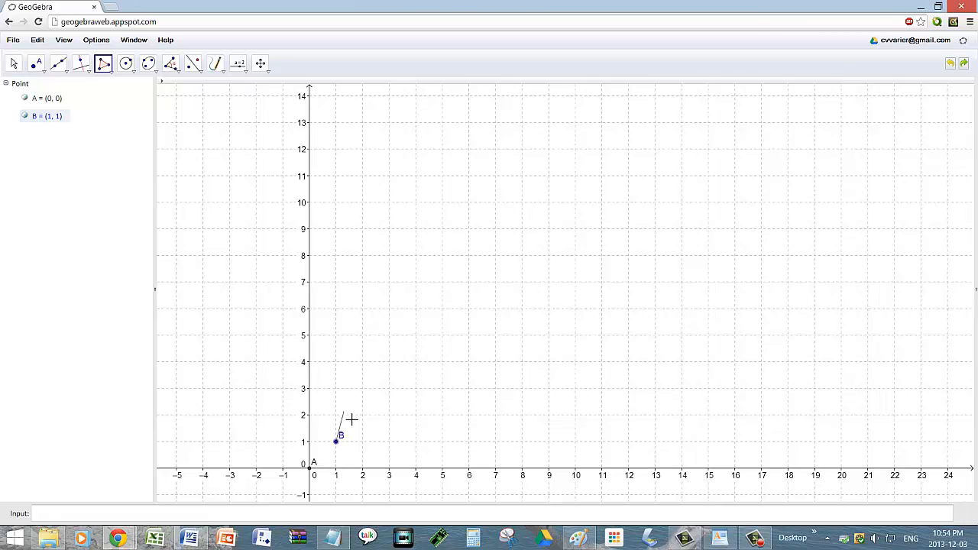
pyautogui.click(388, 389)
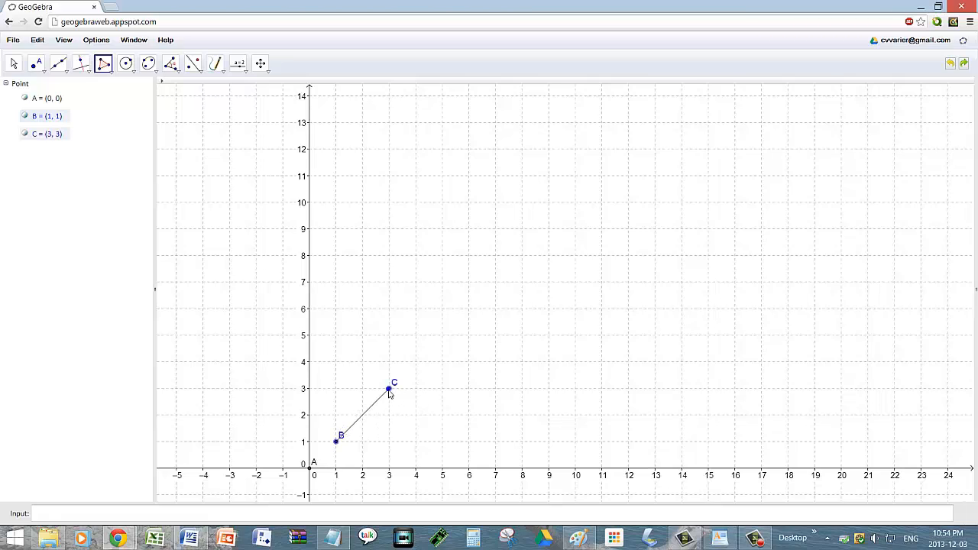
pyautogui.click(424, 450)
pyautogui.press('Escape')
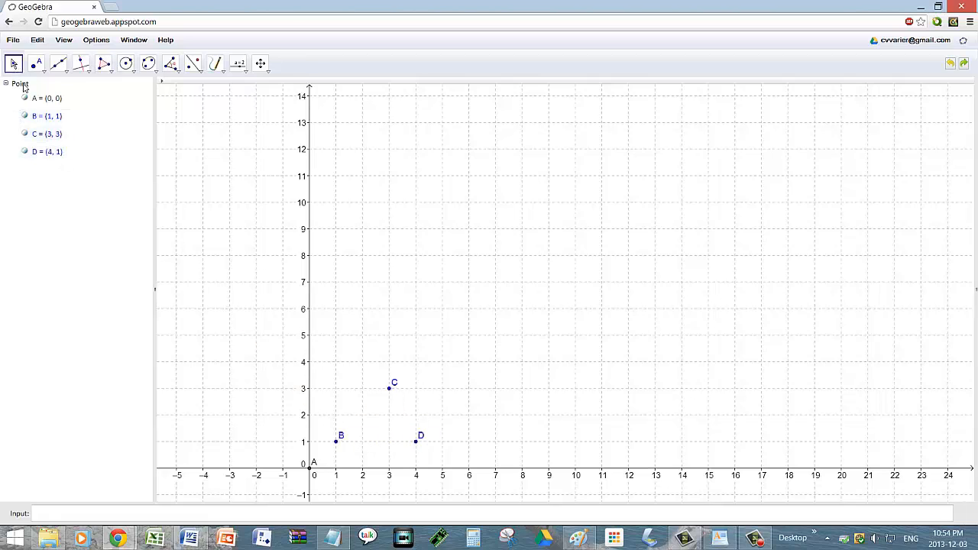
pyautogui.click(311, 469)
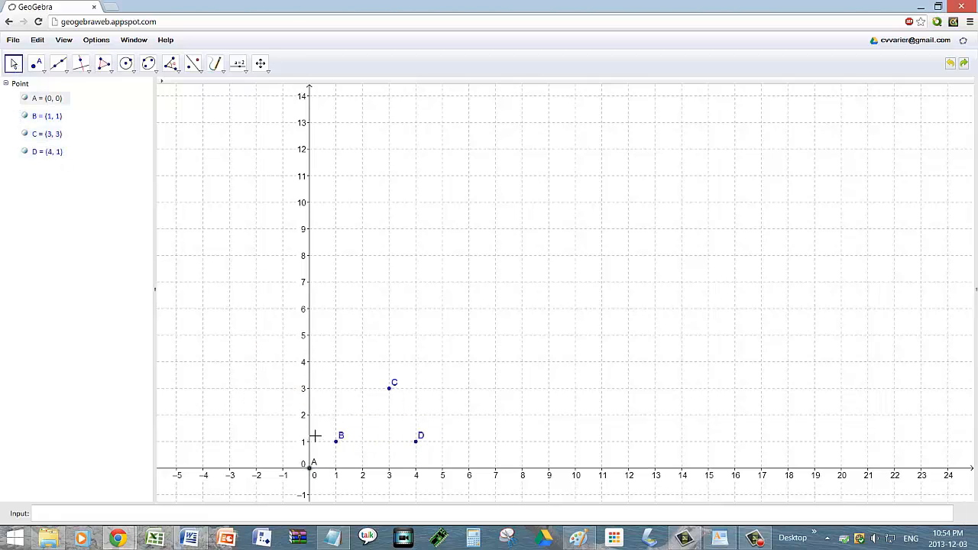
pyautogui.press('Delete')
# Step: Draw triangle poly1 through B, C, D and back to B, giving area 3
pyautogui.click(103, 64)
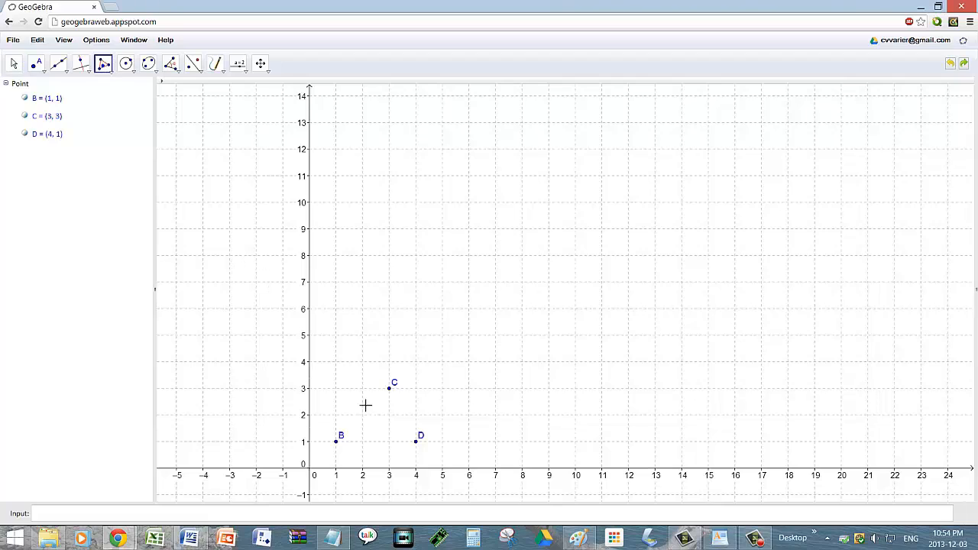
pyautogui.click(336, 440)
pyautogui.click(389, 389)
pyautogui.click(415, 442)
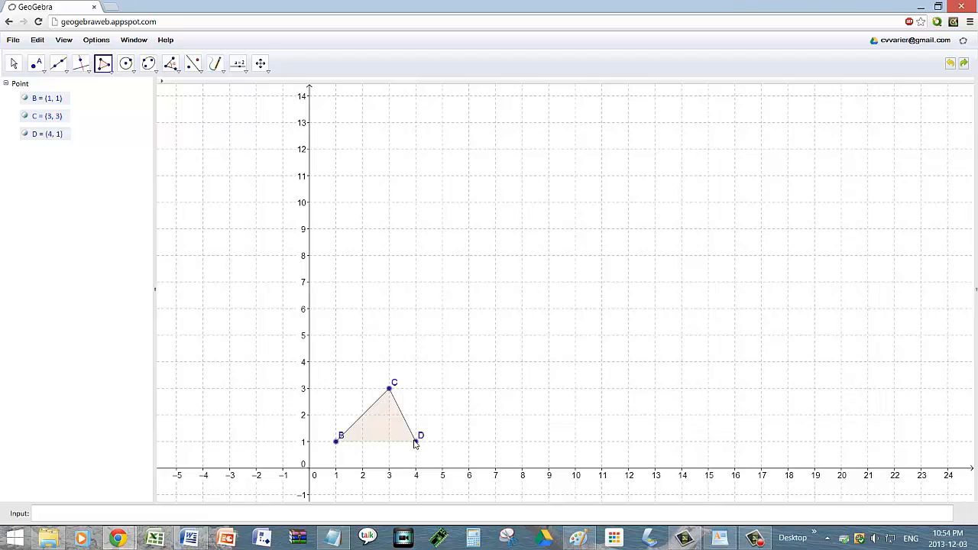
pyautogui.click(336, 442)
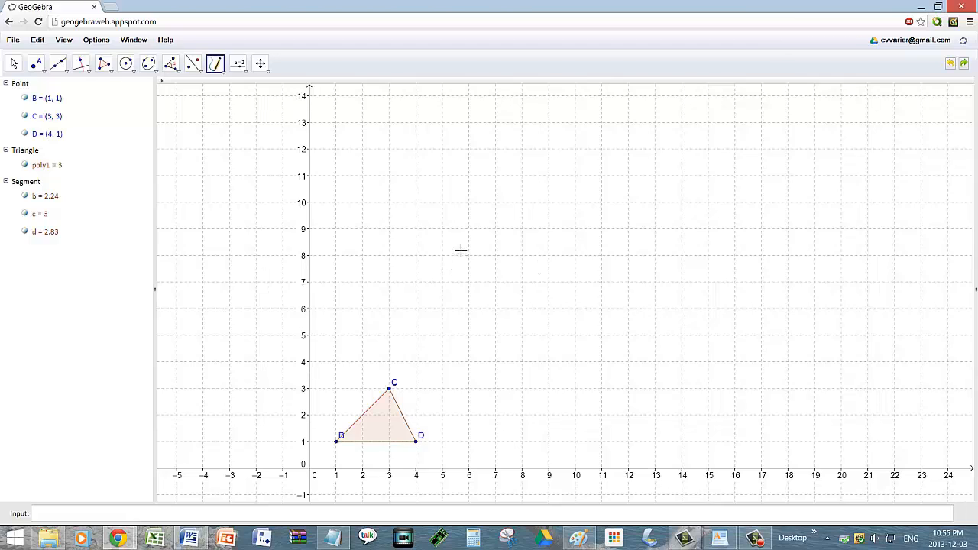
# Step: Handwrite 'Area[poly1]' above the triangle
pyautogui.moveTo(441, 229)
pyautogui.mouseDown()
pyautogui.moveTo(458, 172)
pyautogui.moveTo(474, 225)
pyautogui.moveTo(469, 203)
pyautogui.moveTo(497, 197)
pyautogui.moveTo(526, 223)
pyautogui.moveTo(537, 207)
pyautogui.moveTo(553, 223)
pyautogui.mouseUp()
pyautogui.click(483, 205)
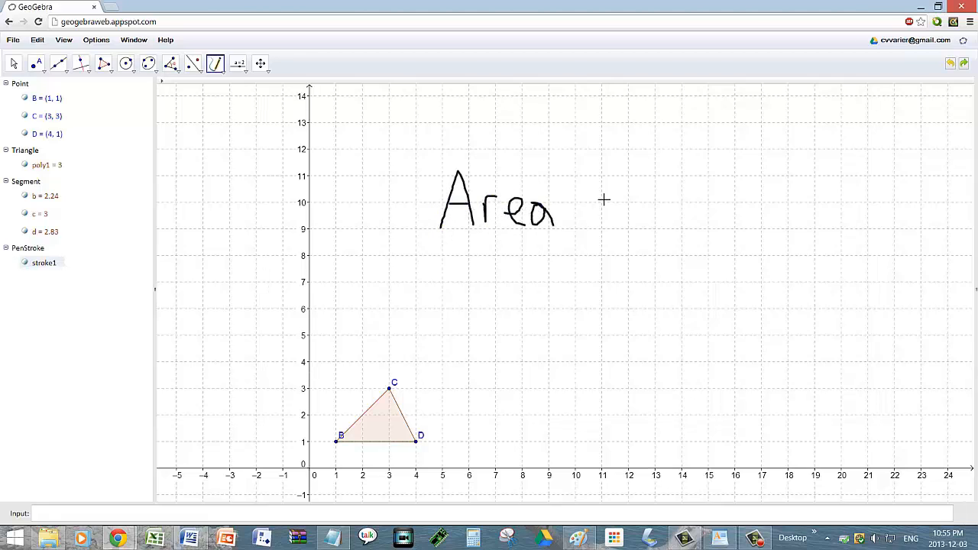
pyautogui.moveTo(594, 174)
pyautogui.mouseDown()
pyautogui.moveTo(563, 174)
pyautogui.moveTo(566, 234)
pyautogui.moveTo(588, 232)
pyautogui.mouseUp()
pyautogui.moveTo(590, 200)
pyautogui.mouseDown()
pyautogui.moveTo(585, 238)
pyautogui.moveTo(615, 205)
pyautogui.mouseUp()
pyautogui.moveTo(639, 185); pyautogui.dragTo(641, 221)
pyautogui.moveTo(650, 204)
pyautogui.mouseDown()
pyautogui.moveTo(662, 220)
pyautogui.moveTo(659, 245)
pyautogui.mouseUp()
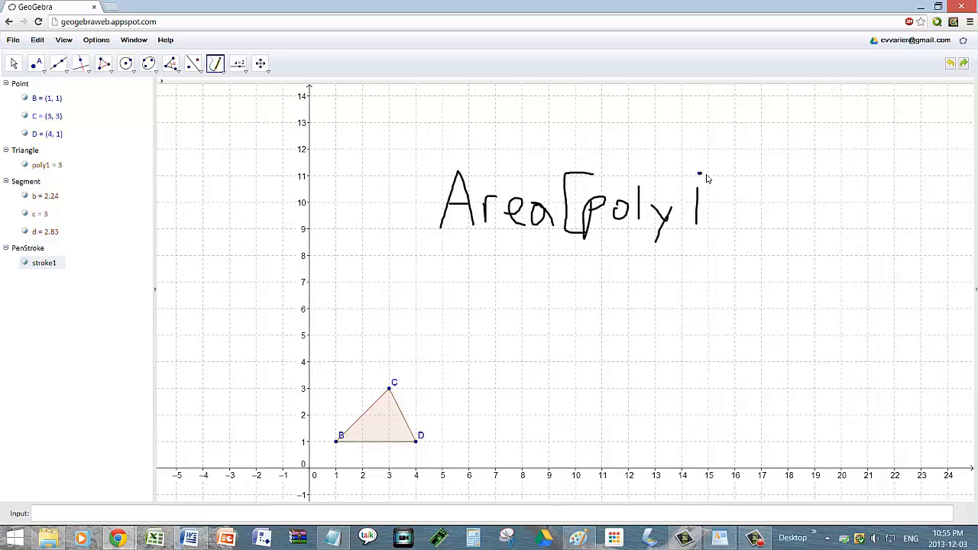
pyautogui.moveTo(707, 175)
pyautogui.mouseDown()
pyautogui.moveTo(724, 177)
pyautogui.moveTo(726, 241)
pyautogui.moveTo(697, 239)
pyautogui.mouseUp()
# Step: Enter the Area command for poly1 in the input bar, creating a = 3
pyautogui.click(535, 514)
pyautogui.write('Area')
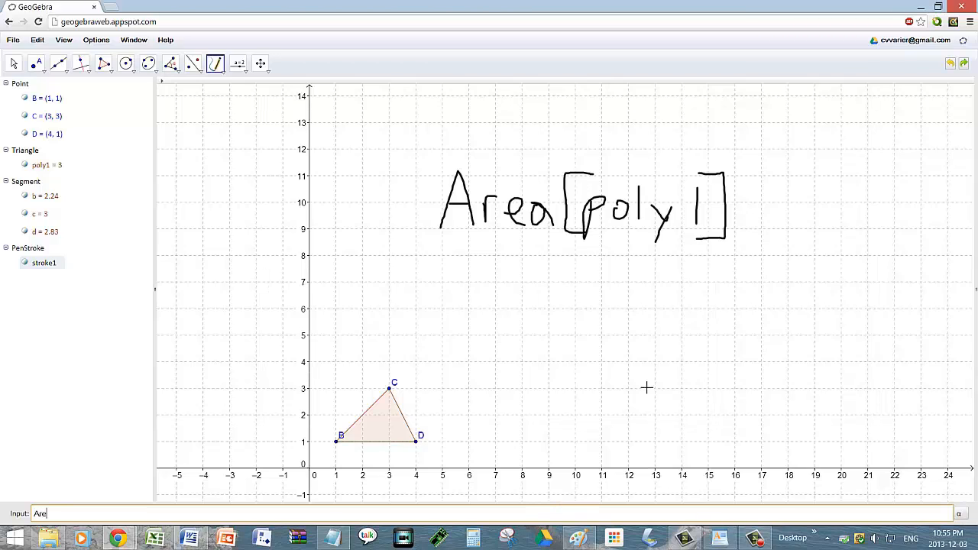
pyautogui.write('[poly1')
pyautogui.press('Return')
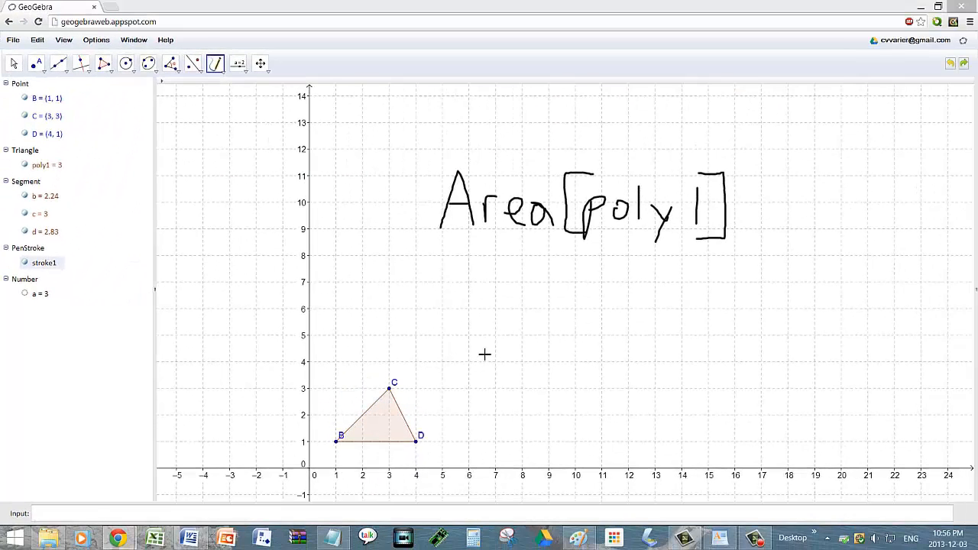
pyautogui.click(445, 322)
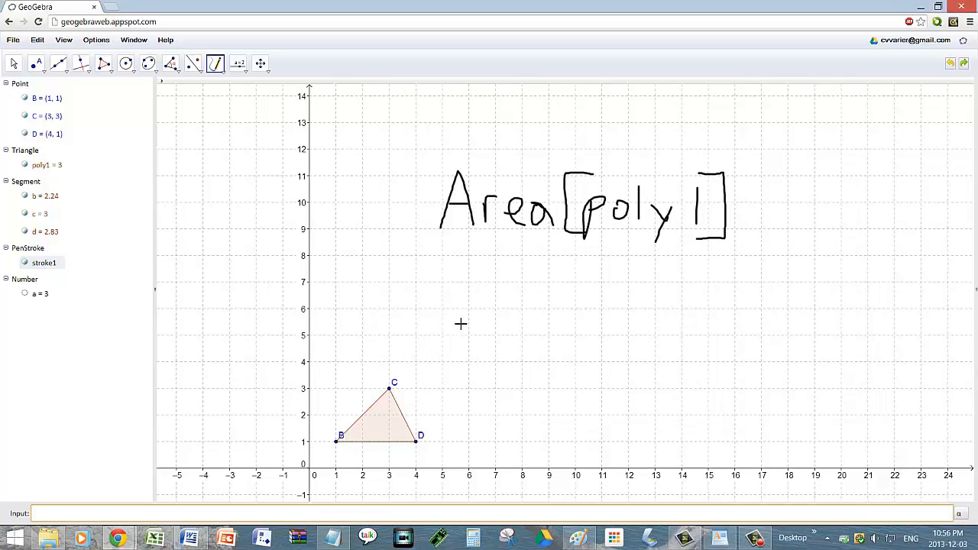
# Step: Handwrite the formula A = b·h/2 under Area[poly1], with = 3 started beneath it
pyautogui.moveTo(446, 311)
pyautogui.mouseDown()
pyautogui.moveTo(457, 272)
pyautogui.moveTo(474, 310)
pyautogui.mouseUp()
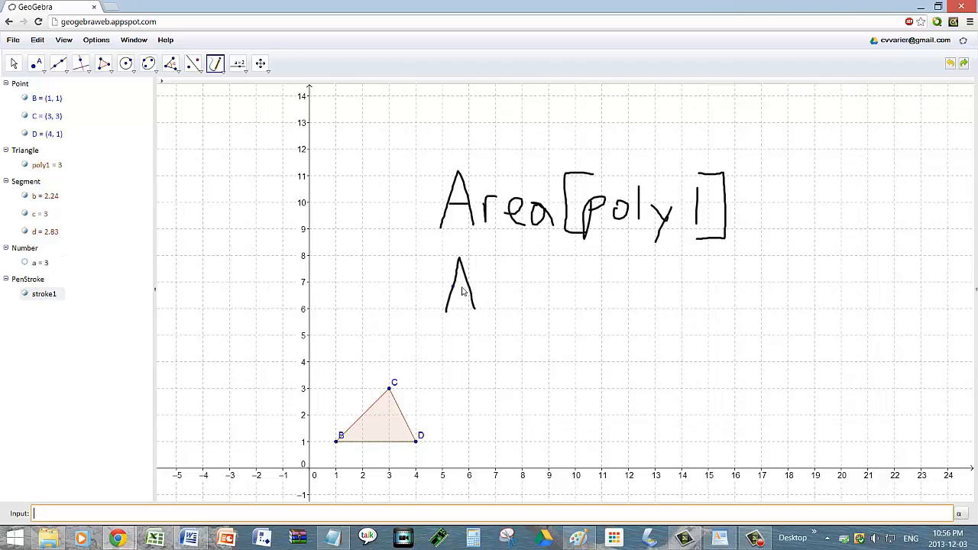
pyautogui.moveTo(499, 279)
pyautogui.mouseDown()
pyautogui.moveTo(524, 277)
pyautogui.moveTo(533, 290)
pyautogui.mouseUp()
pyautogui.moveTo(569, 262)
pyautogui.mouseDown()
pyautogui.moveTo(569, 304)
pyautogui.moveTo(588, 300)
pyautogui.moveTo(570, 301)
pyautogui.mouseUp()
pyautogui.moveTo(632, 263)
pyautogui.mouseDown()
pyautogui.moveTo(634, 304)
pyautogui.moveTo(670, 307)
pyautogui.mouseUp()
pyautogui.click(608, 282)
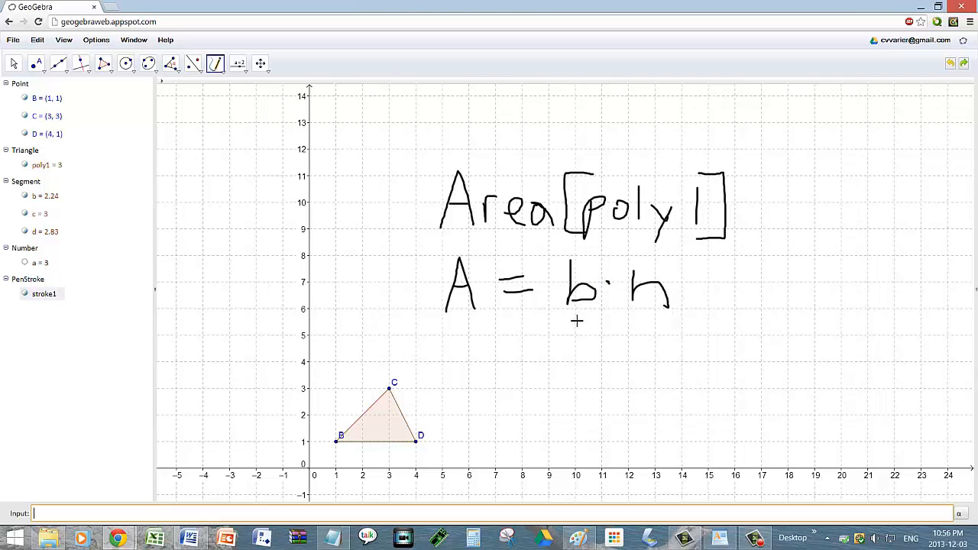
pyautogui.moveTo(566, 313); pyautogui.dragTo(691, 315)
pyautogui.moveTo(610, 335)
pyautogui.mouseDown()
pyautogui.moveTo(624, 366)
pyautogui.moveTo(661, 375)
pyautogui.mouseUp()
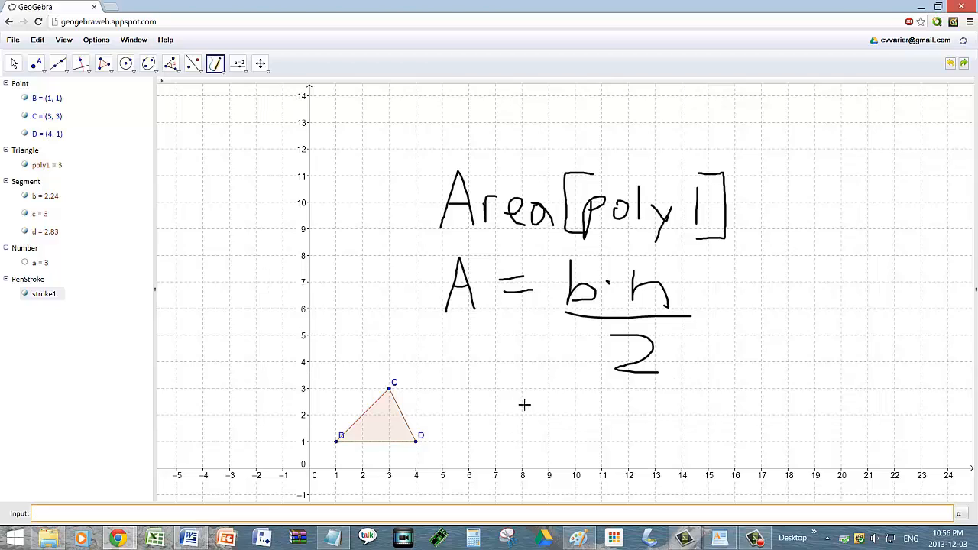
pyautogui.moveTo(525, 401)
pyautogui.mouseDown()
pyautogui.moveTo(538, 395)
pyautogui.moveTo(544, 415)
pyautogui.mouseUp()
pyautogui.moveTo(573, 396); pyautogui.dragTo(586, 430)
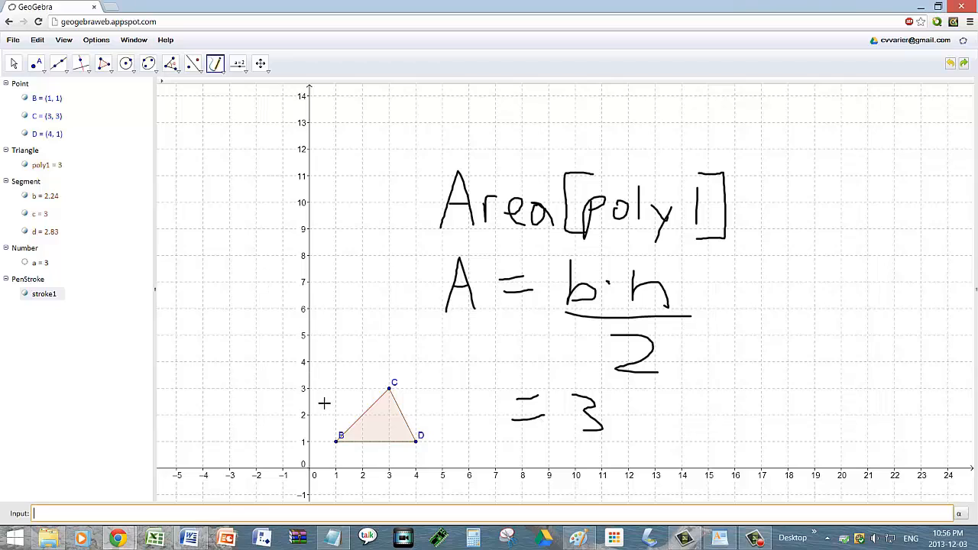
# Step: Finish the handwritten working as 3·2/2, cancel the 2s, and write = 3
pyautogui.click(622, 412)
pyautogui.moveTo(641, 401)
pyautogui.mouseDown()
pyautogui.moveTo(650, 433)
pyautogui.moveTo(678, 439)
pyautogui.mouseUp()
pyautogui.moveTo(574, 451); pyautogui.dragTo(707, 449)
pyautogui.moveTo(611, 467)
pyautogui.mouseDown()
pyautogui.moveTo(636, 468)
pyautogui.moveTo(642, 493)
pyautogui.moveTo(659, 494)
pyautogui.mouseUp()
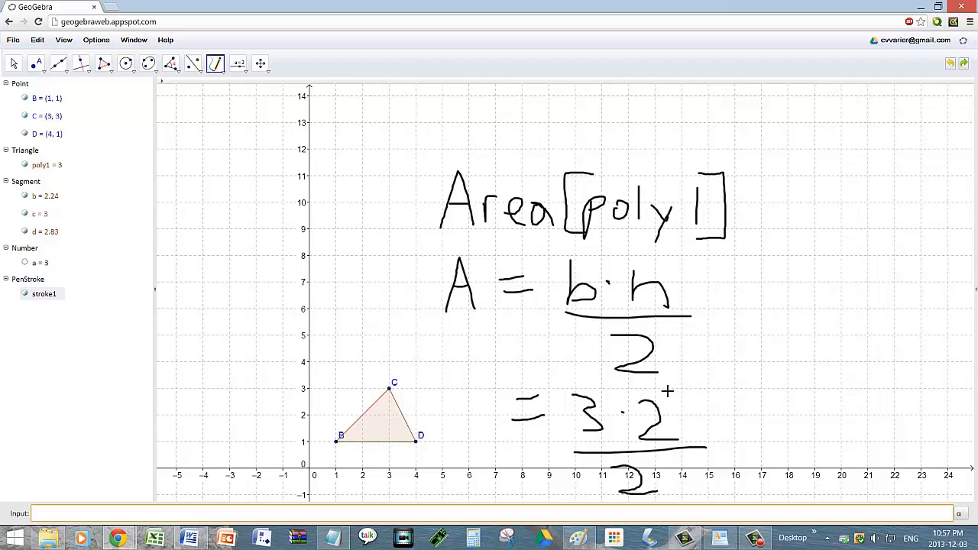
pyautogui.moveTo(674, 392); pyautogui.dragTo(628, 493)
pyautogui.moveTo(727, 285)
pyautogui.mouseDown()
pyautogui.moveTo(749, 284)
pyautogui.moveTo(747, 312)
pyautogui.mouseUp()
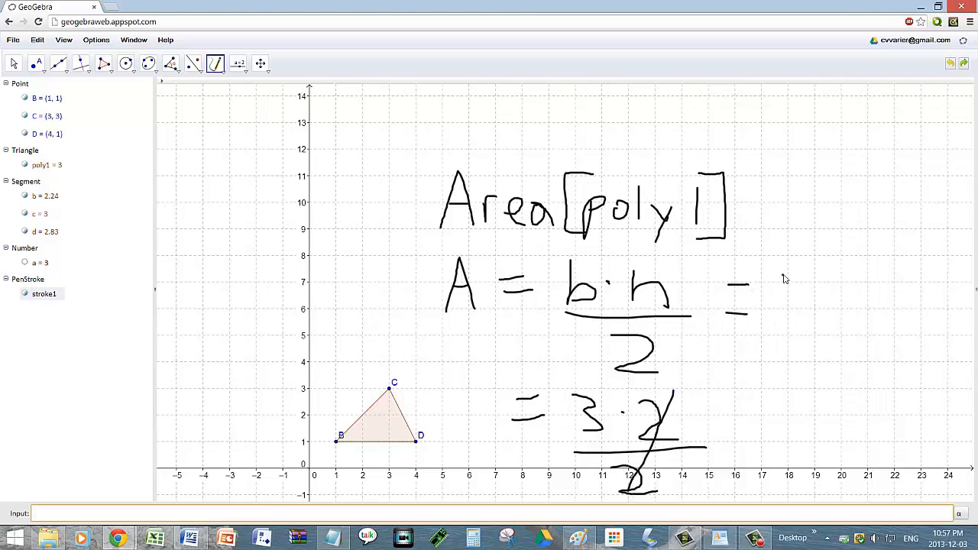
pyautogui.moveTo(782, 275)
pyautogui.mouseDown()
pyautogui.moveTo(806, 304)
pyautogui.moveTo(799, 335)
pyautogui.mouseUp()
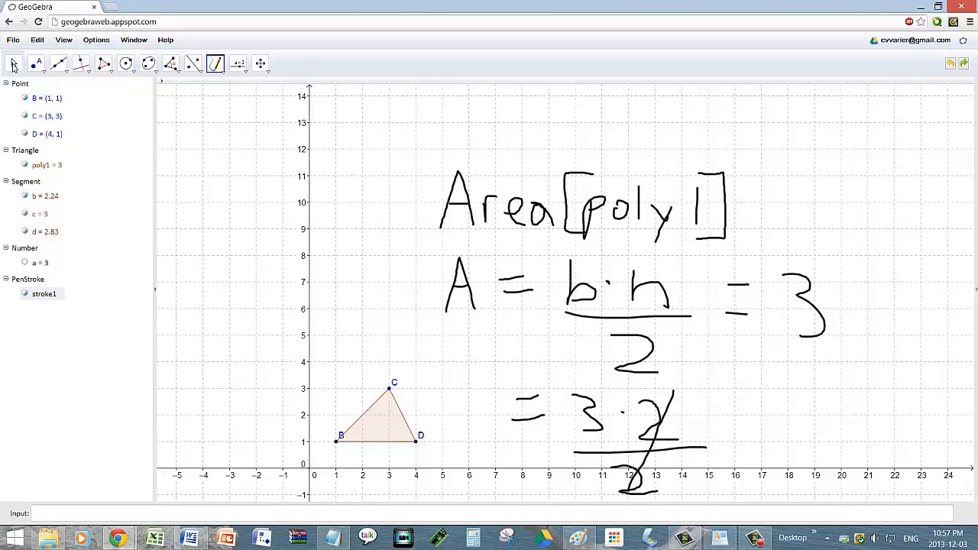
# Step: Delete all the handwriting and the triangle with its points, leaving an empty graph
pyautogui.click(13, 65)
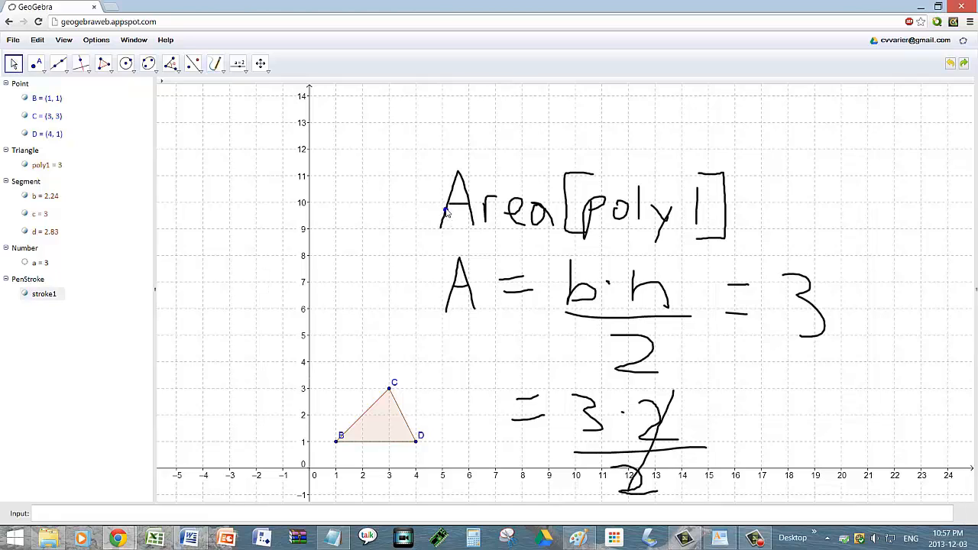
pyautogui.click(447, 213)
pyautogui.press('Delete')
pyautogui.moveTo(232, 301); pyautogui.dragTo(519, 491)
pyautogui.press('Delete')
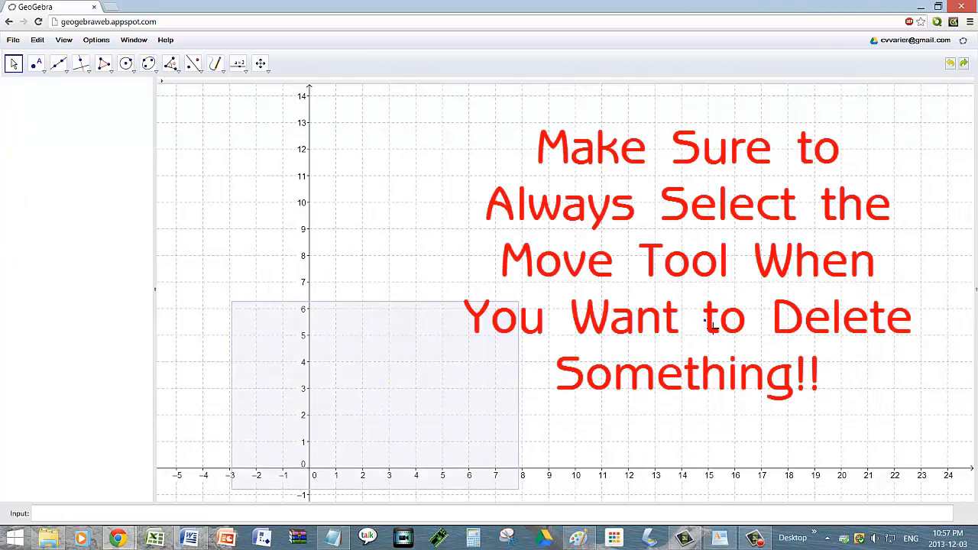
# Step: Draw triangle ABC with the Polygon tool through (1, 1), (1, 3) and (3, 4)
pyautogui.click(109, 72)
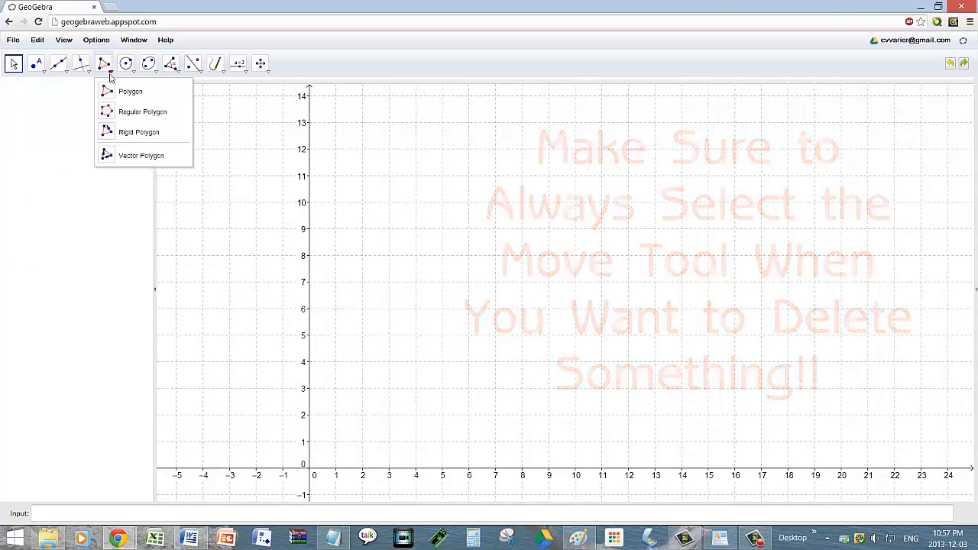
pyautogui.click(116, 92)
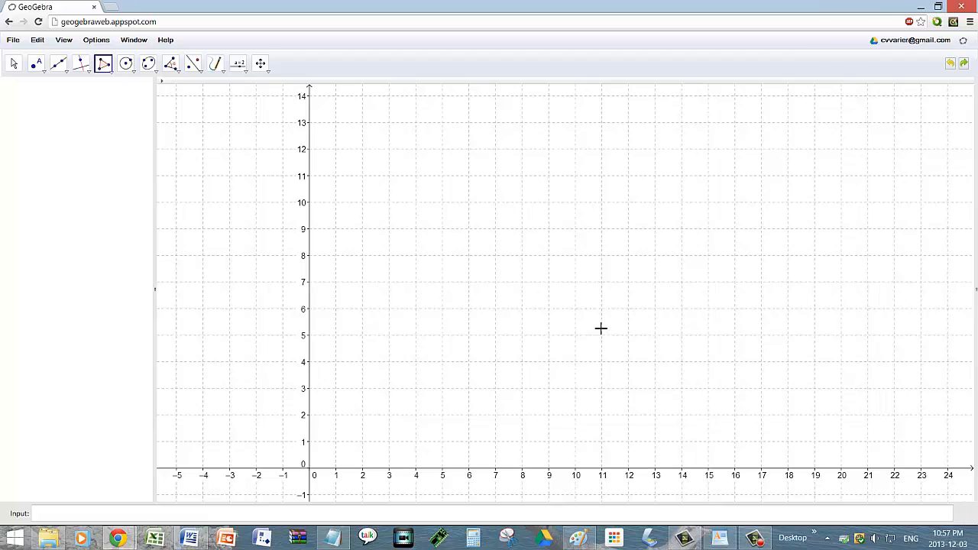
pyautogui.click(336, 440)
pyautogui.click(336, 388)
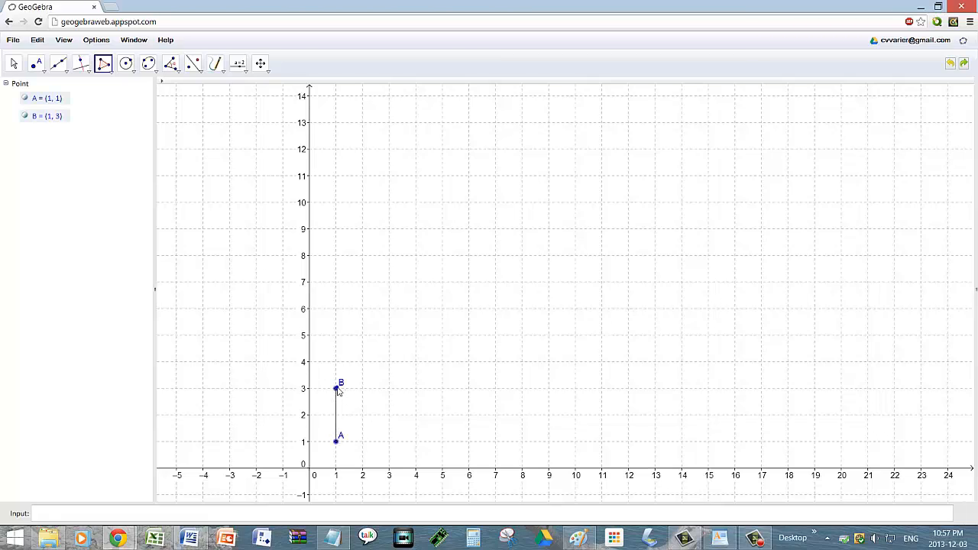
pyautogui.click(397, 369)
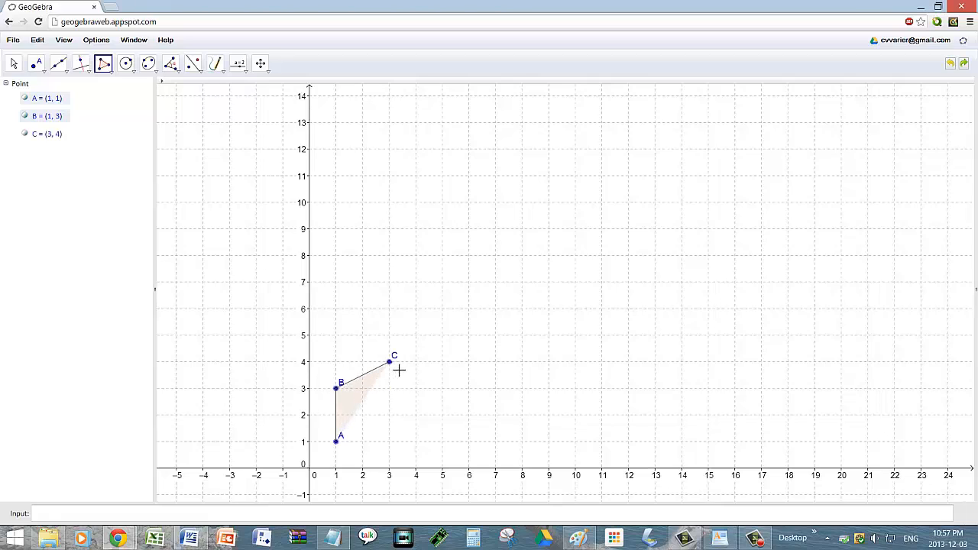
pyautogui.click(337, 442)
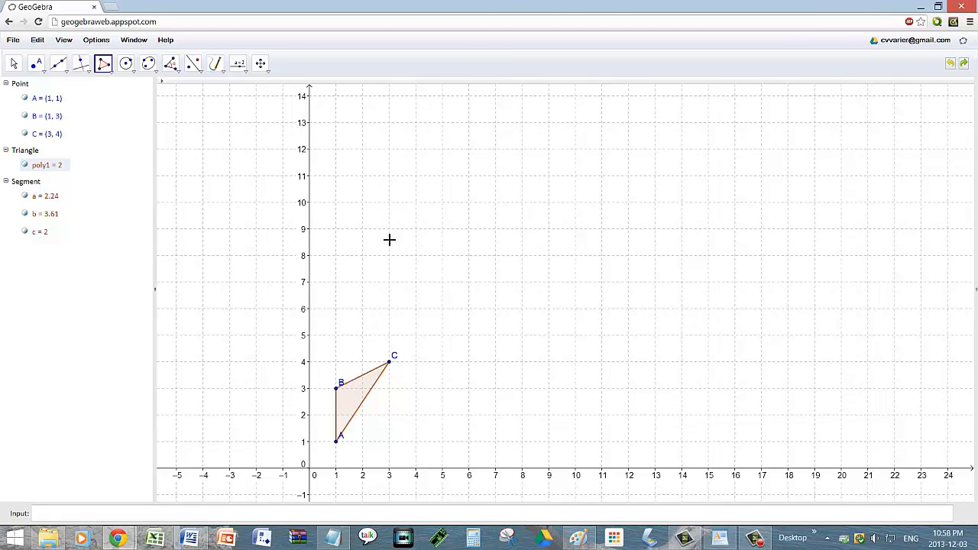
pyautogui.click(337, 389)
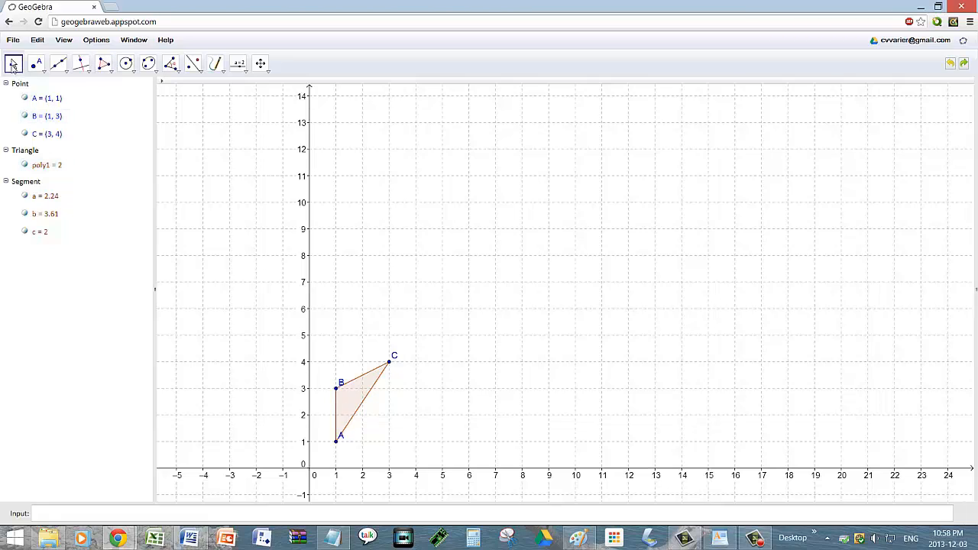
# Step: Turn on the labels of triangle sides b, c and a via Show Label
pyautogui.click(13, 66)
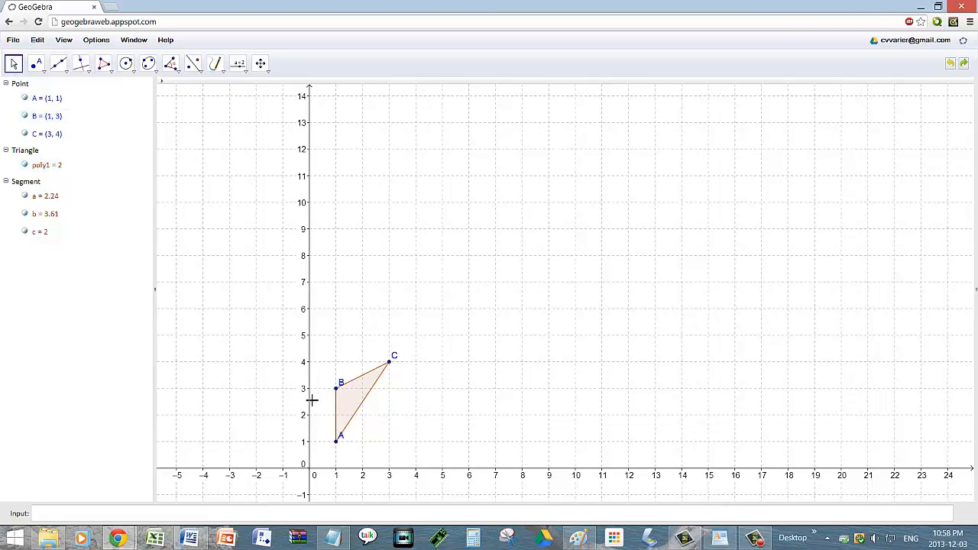
pyautogui.rightClick(363, 402)
pyautogui.moveTo(385, 421)
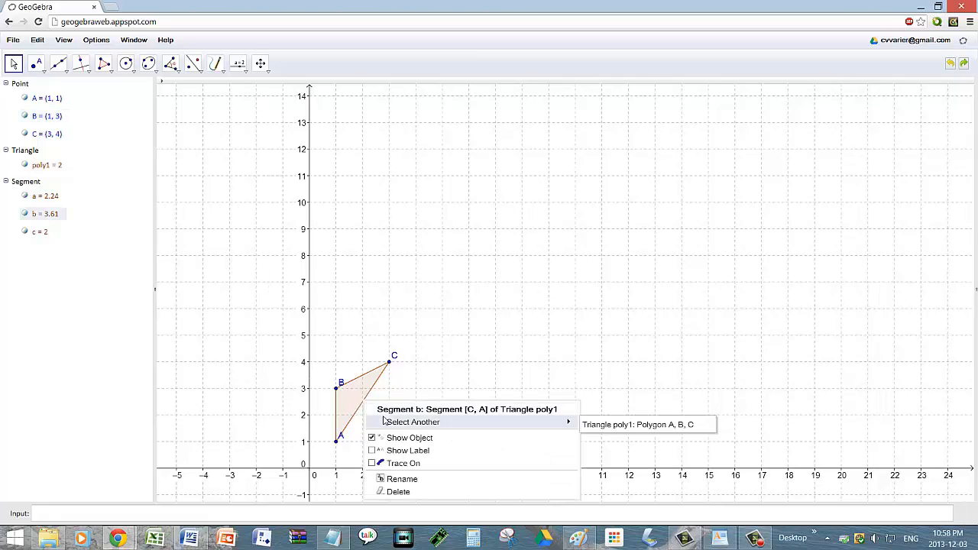
pyautogui.click(397, 450)
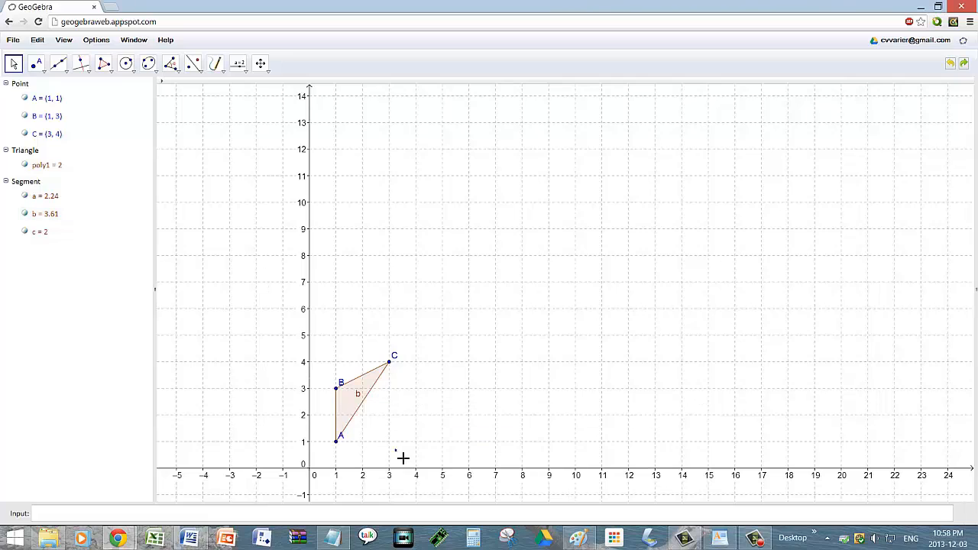
pyautogui.rightClick(337, 414)
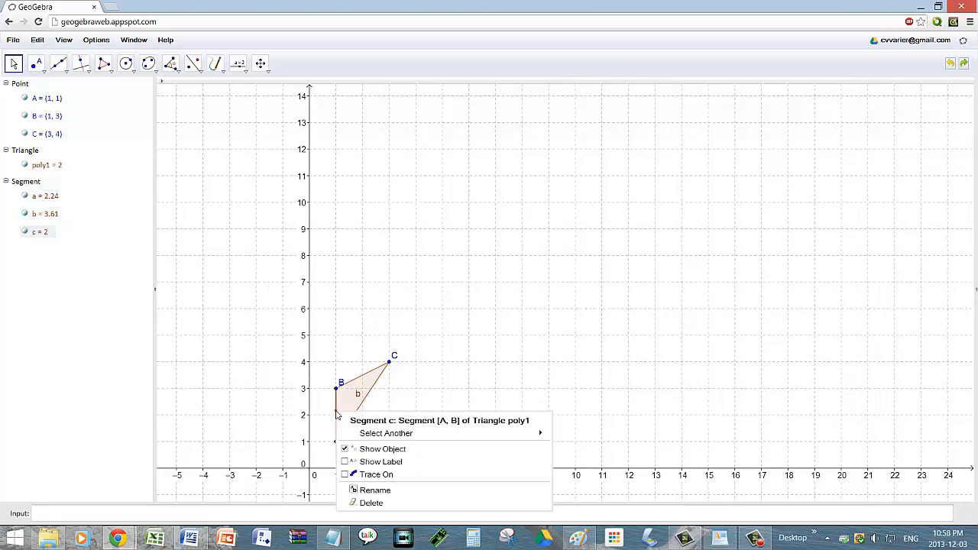
pyautogui.click(357, 462)
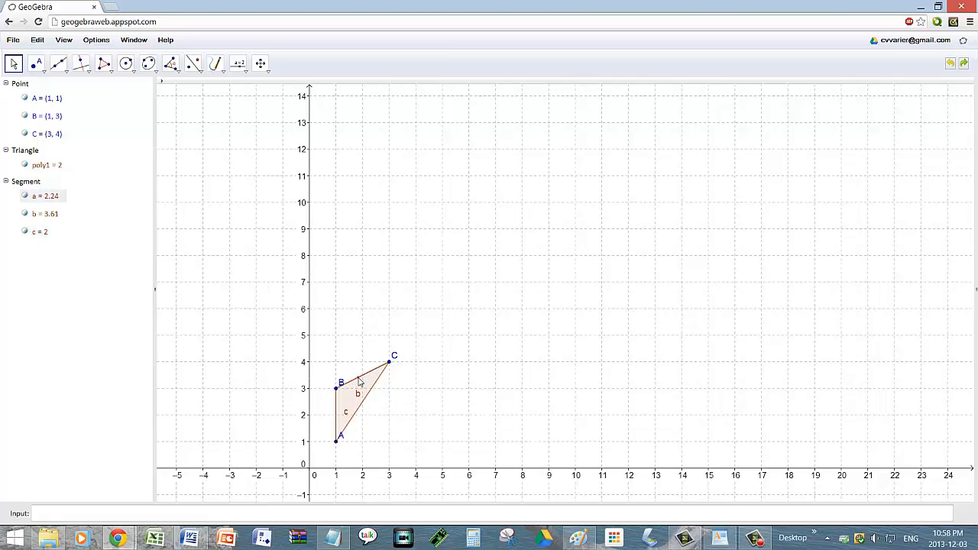
pyautogui.rightClick(359, 382)
pyautogui.click(399, 427)
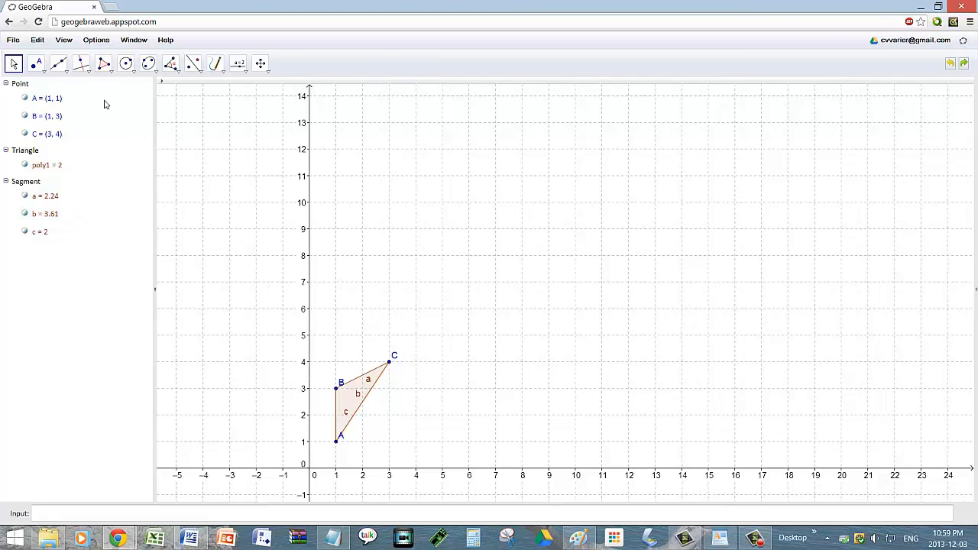
# Step: Construct line d perpendicular to side b through point B
pyautogui.click(89, 71)
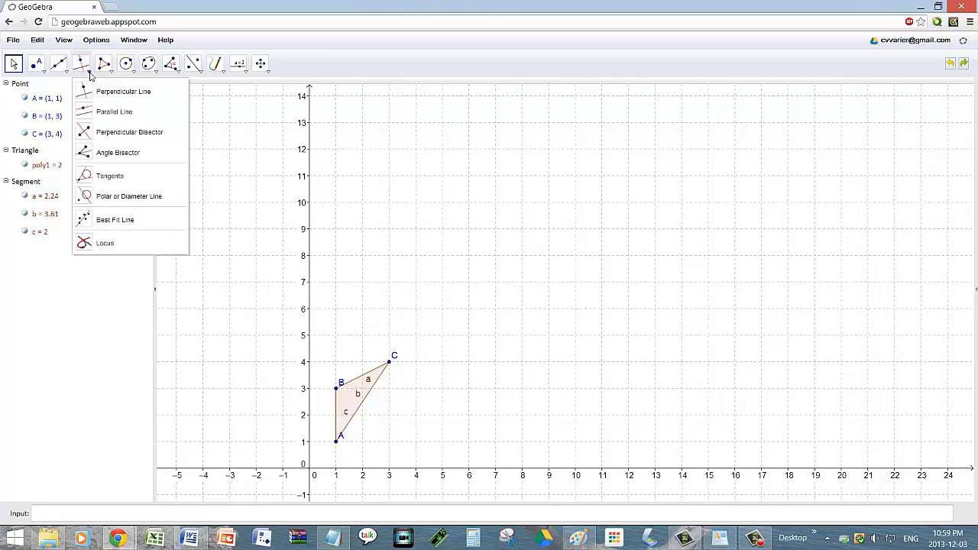
pyautogui.click(99, 91)
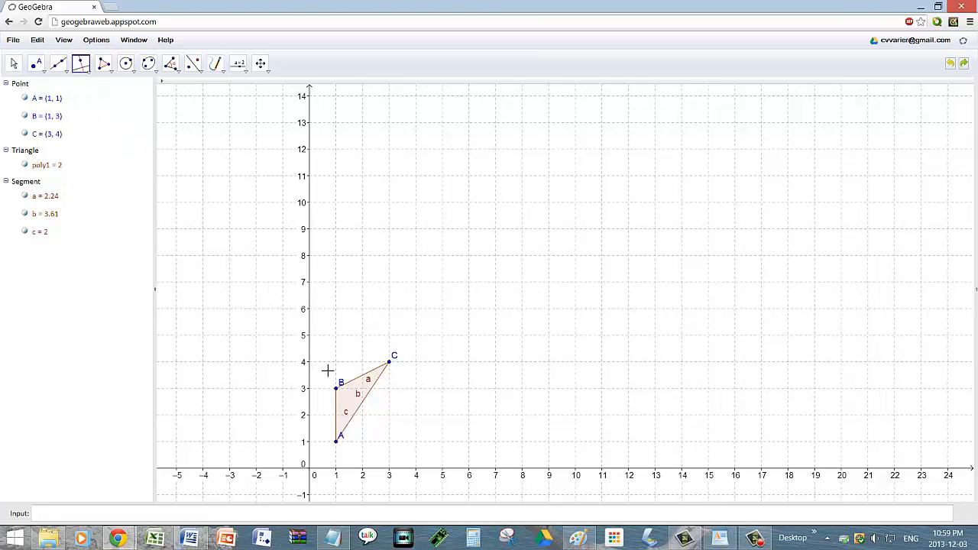
pyautogui.click(364, 407)
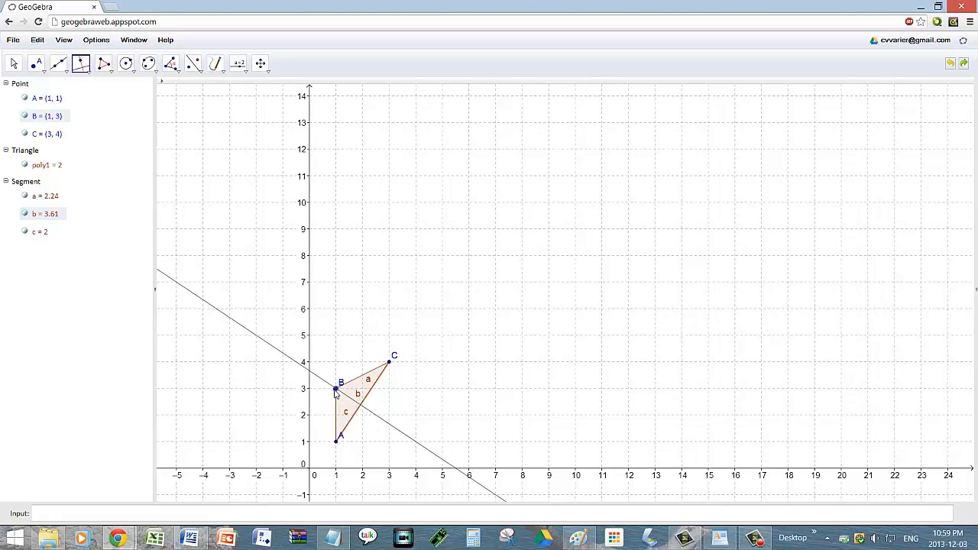
pyautogui.click(335, 390)
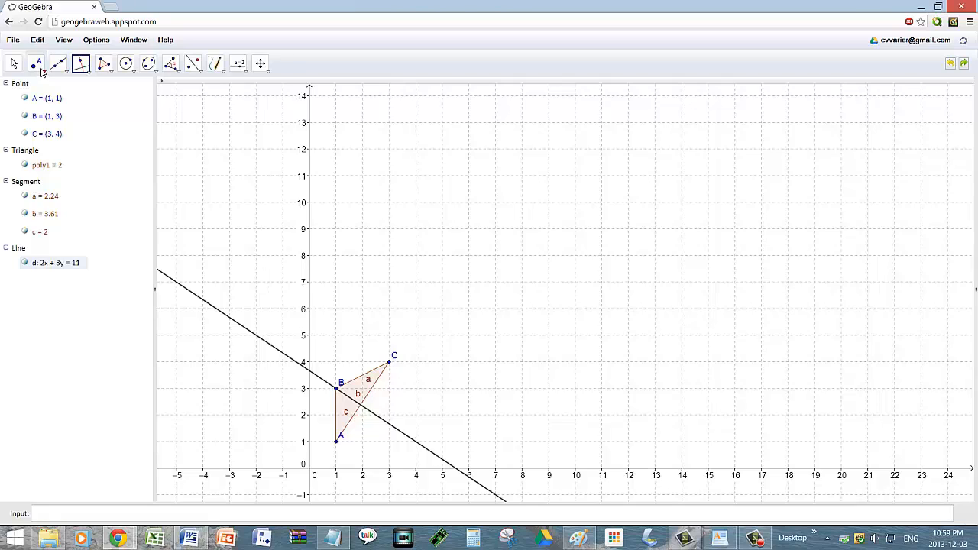
# Step: Mark intersection D on side b and draw height segment BD of length 1.11
pyautogui.click(39, 68)
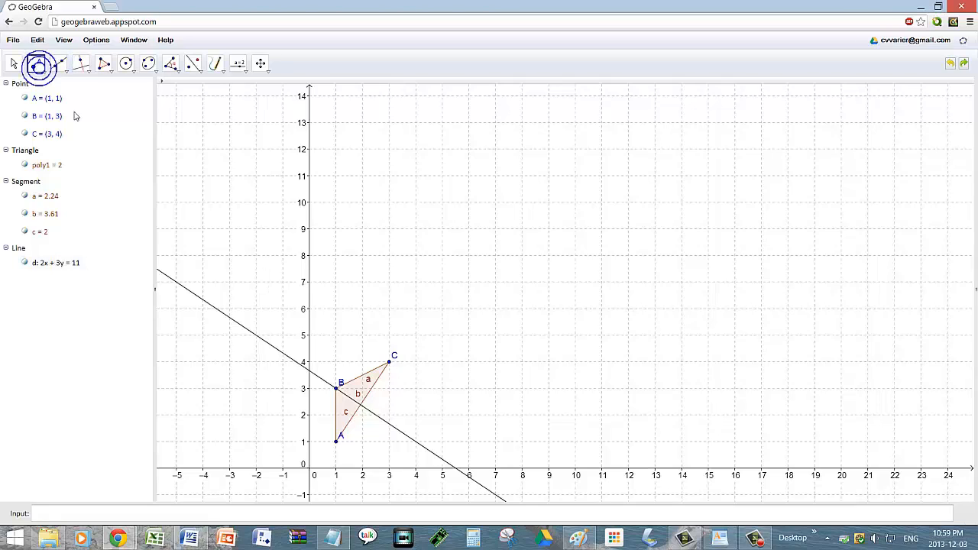
pyautogui.click(361, 405)
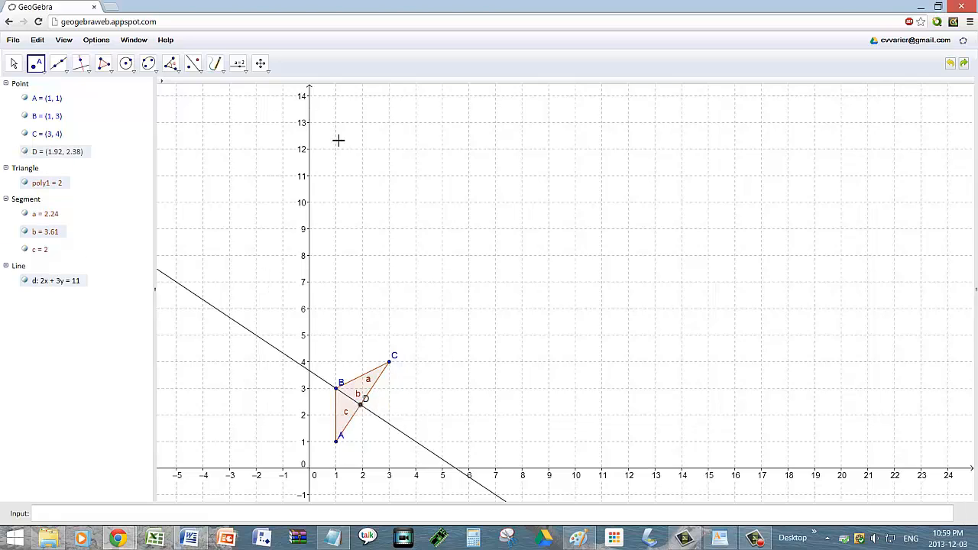
pyautogui.click(66, 74)
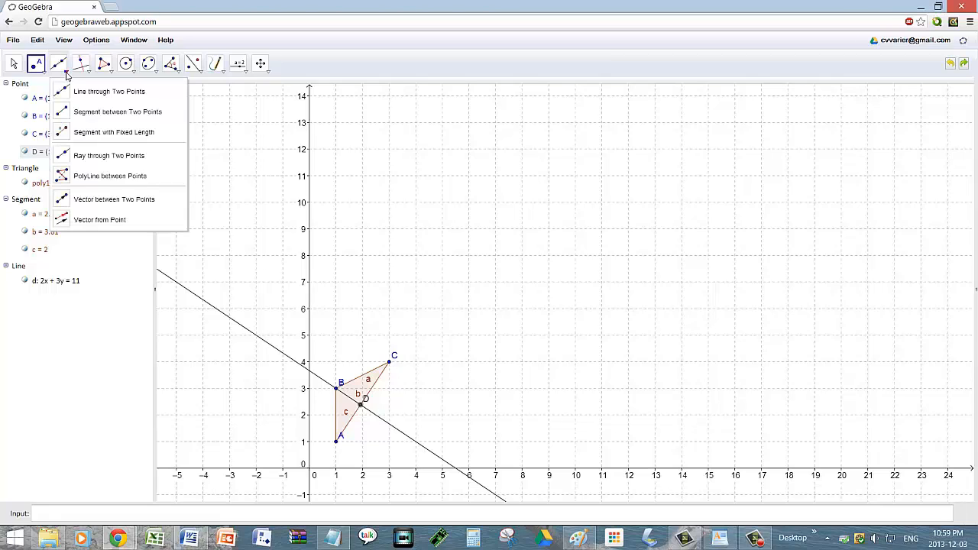
pyautogui.click(86, 112)
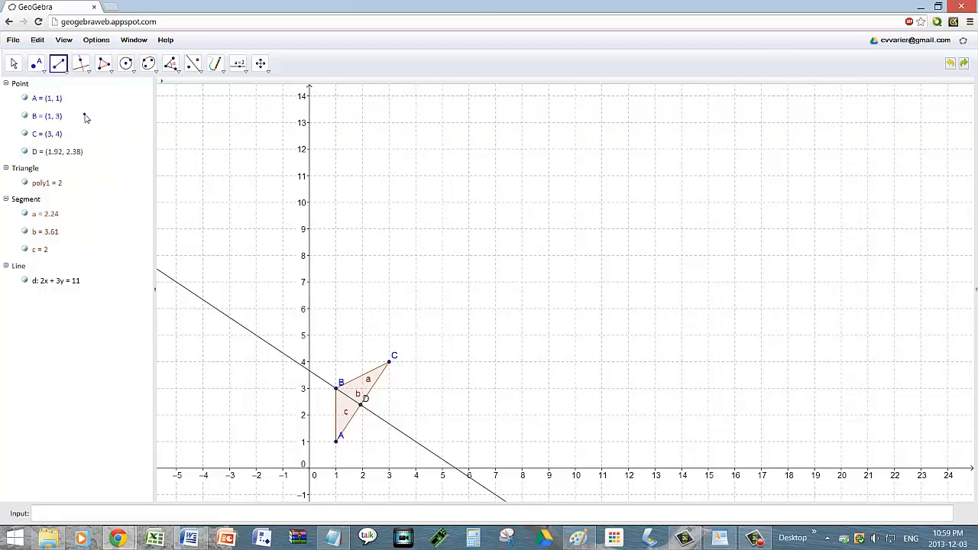
pyautogui.click(338, 391)
pyautogui.click(368, 412)
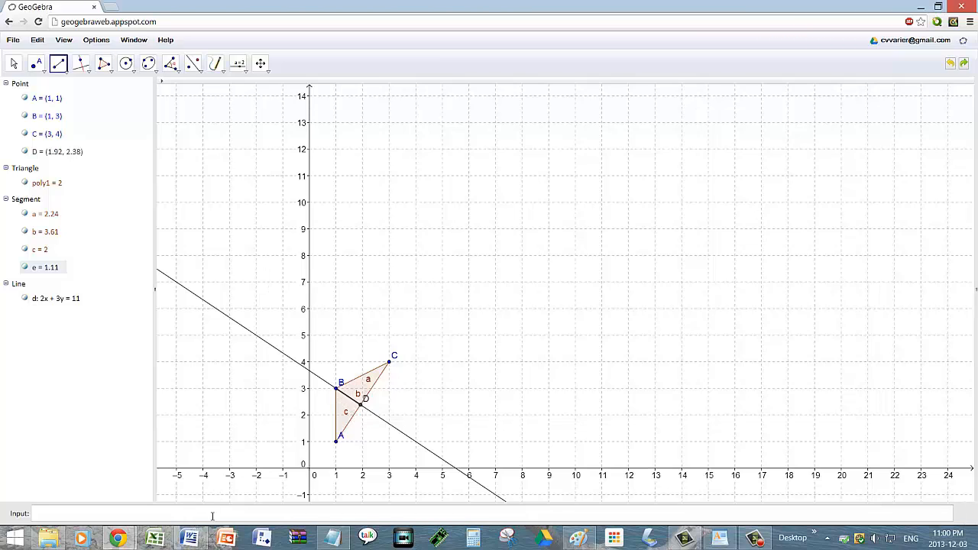
# Step: Enter Area[poly1] in the Input bar, giving f = 2
pyautogui.click(213, 514)
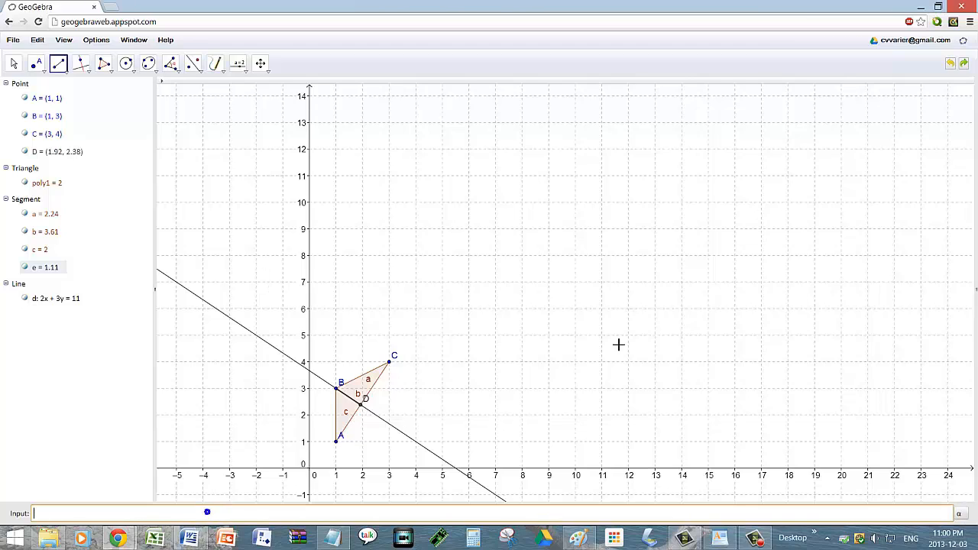
pyautogui.write('Area[poly1')
pyautogui.press('Return')
# Step: Handwrite the formula A = b·h/2 on the canvas with the Pen tool
pyautogui.click(215, 64)
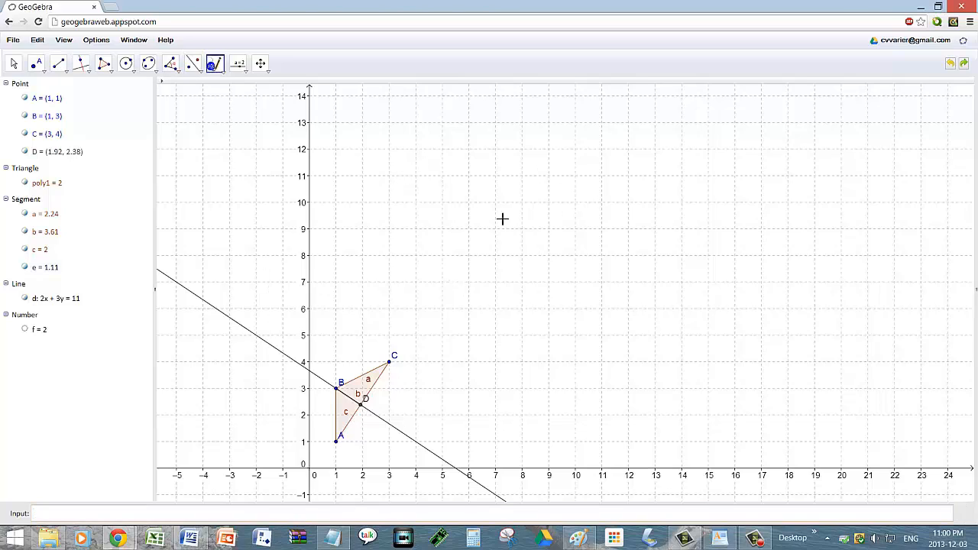
pyautogui.moveTo(438, 194)
pyautogui.mouseDown()
pyautogui.moveTo(458, 135)
pyautogui.moveTo(468, 194)
pyautogui.moveTo(470, 165)
pyautogui.mouseUp()
pyautogui.moveTo(504, 161); pyautogui.dragTo(529, 159)
pyautogui.moveTo(504, 183); pyautogui.dragTo(548, 181)
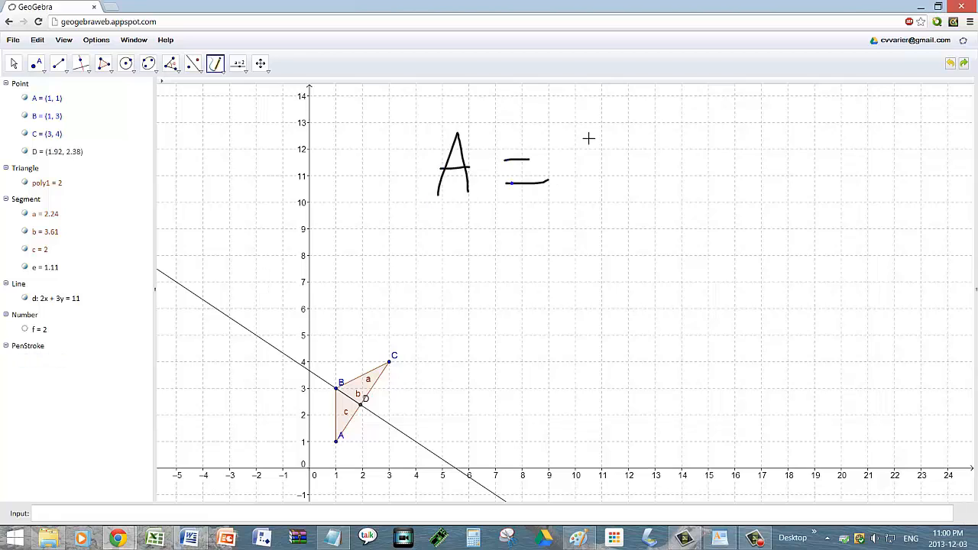
pyautogui.moveTo(582, 135)
pyautogui.mouseDown()
pyautogui.moveTo(613, 190)
pyautogui.moveTo(586, 194)
pyautogui.mouseUp()
pyautogui.click(631, 171)
pyautogui.moveTo(661, 142)
pyautogui.mouseDown()
pyautogui.moveTo(664, 196)
pyautogui.moveTo(693, 198)
pyautogui.mouseUp()
pyautogui.moveTo(572, 213); pyautogui.dragTo(695, 214)
pyautogui.moveTo(615, 231); pyautogui.dragTo(658, 264)
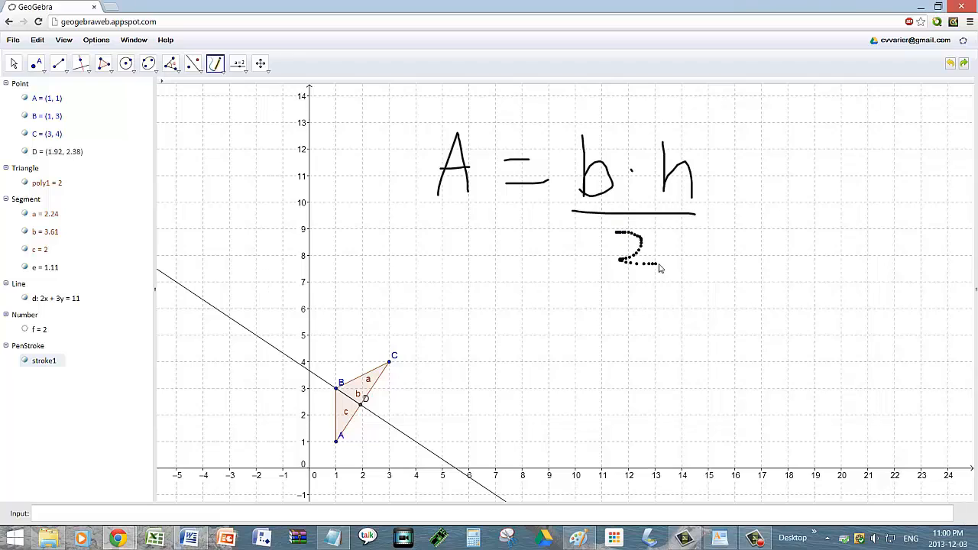
# Step: Handwrite = 3.61·1.11/2 = 2 below the formula and launch the Calculator
pyautogui.moveTo(545, 325); pyautogui.dragTo(557, 319)
pyautogui.moveTo(525, 346); pyautogui.dragTo(574, 343)
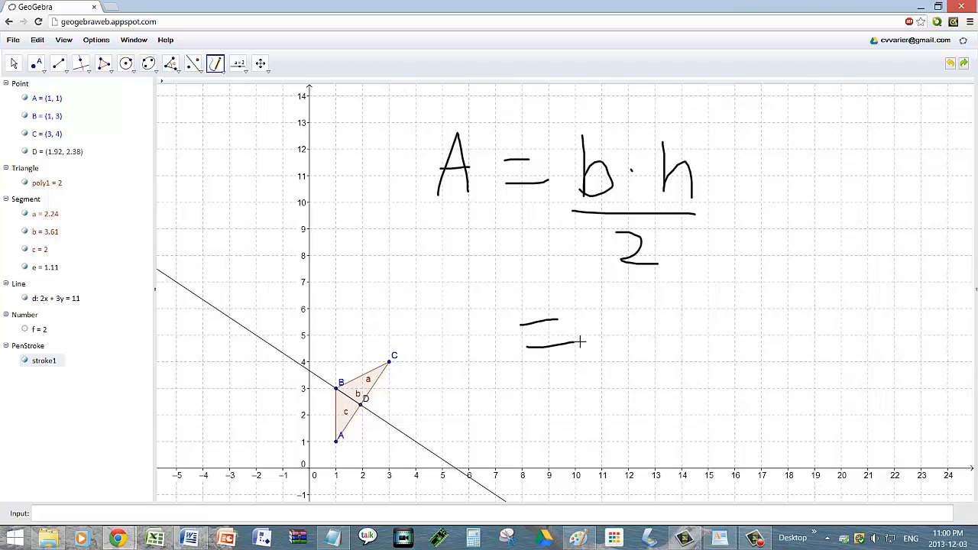
pyautogui.moveTo(618, 319)
pyautogui.mouseDown()
pyautogui.moveTo(644, 352)
pyautogui.moveTo(626, 363)
pyautogui.mouseUp()
pyautogui.click(664, 364)
pyautogui.moveTo(718, 318)
pyautogui.mouseDown()
pyautogui.moveTo(726, 359)
pyautogui.moveTo(702, 349)
pyautogui.mouseUp()
pyautogui.moveTo(749, 310); pyautogui.dragTo(749, 361)
pyautogui.click(783, 331)
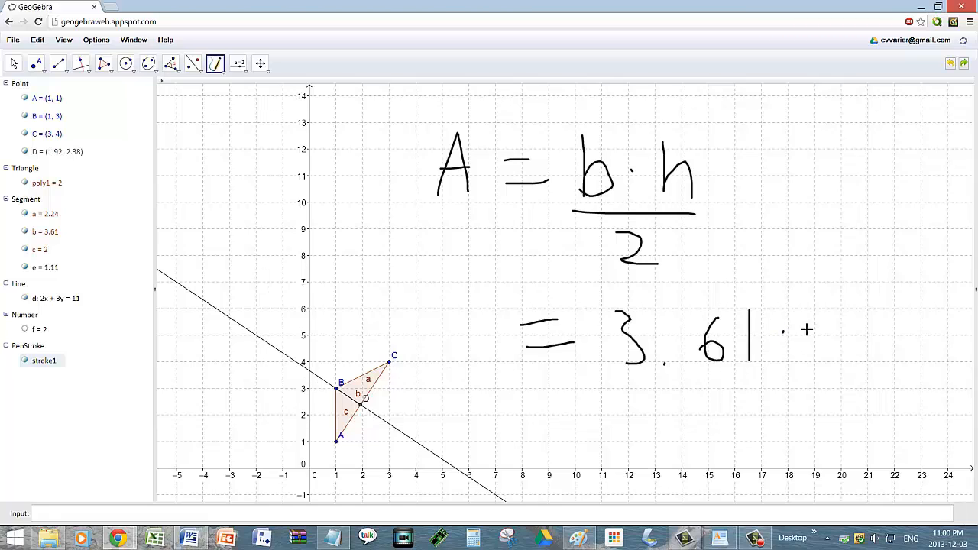
pyautogui.moveTo(804, 312); pyautogui.dragTo(804, 364)
pyautogui.click(825, 361)
pyautogui.moveTo(845, 322)
pyautogui.mouseDown()
pyautogui.moveTo(848, 362)
pyautogui.moveTo(872, 337)
pyautogui.moveTo(872, 365)
pyautogui.mouseUp()
pyautogui.moveTo(600, 371); pyautogui.dragTo(888, 374)
pyautogui.moveTo(792, 379)
pyautogui.mouseDown()
pyautogui.moveTo(817, 411)
pyautogui.moveTo(831, 405)
pyautogui.mouseUp()
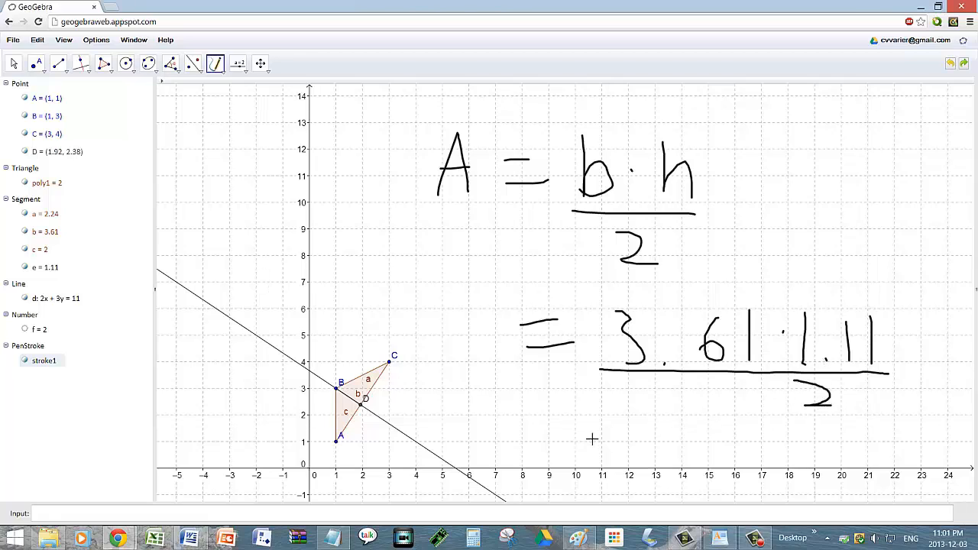
pyautogui.moveTo(551, 423)
pyautogui.mouseDown()
pyautogui.moveTo(578, 425)
pyautogui.moveTo(588, 440)
pyautogui.mouseUp()
pyautogui.moveTo(640, 422)
pyautogui.mouseDown()
pyautogui.moveTo(672, 425)
pyautogui.moveTo(677, 454)
pyautogui.moveTo(685, 452)
pyautogui.mouseUp()
pyautogui.click(473, 538)
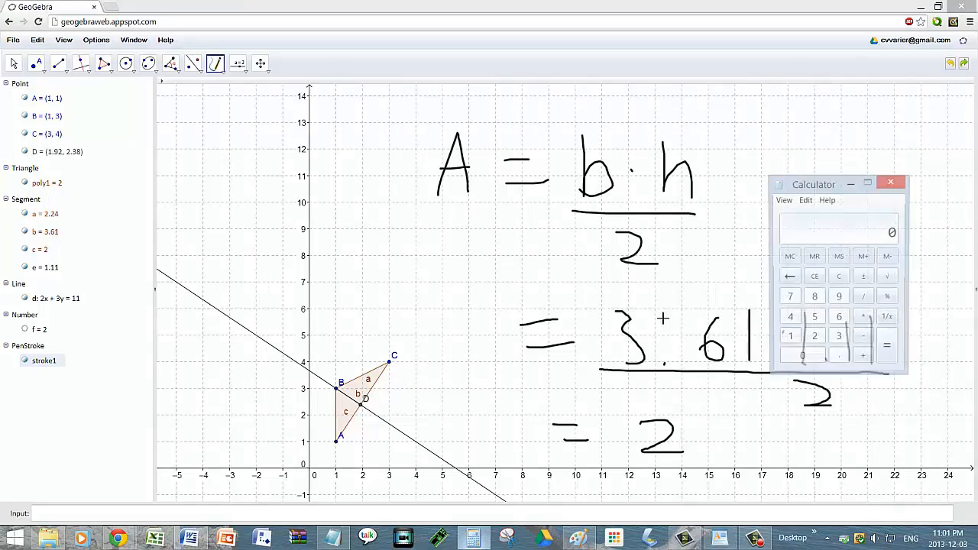
# Step: Move the calculator aside and multiply 3.61 by 1.11
pyautogui.moveTo(825, 184); pyautogui.dragTo(447, 188)
pyautogui.click(459, 344)
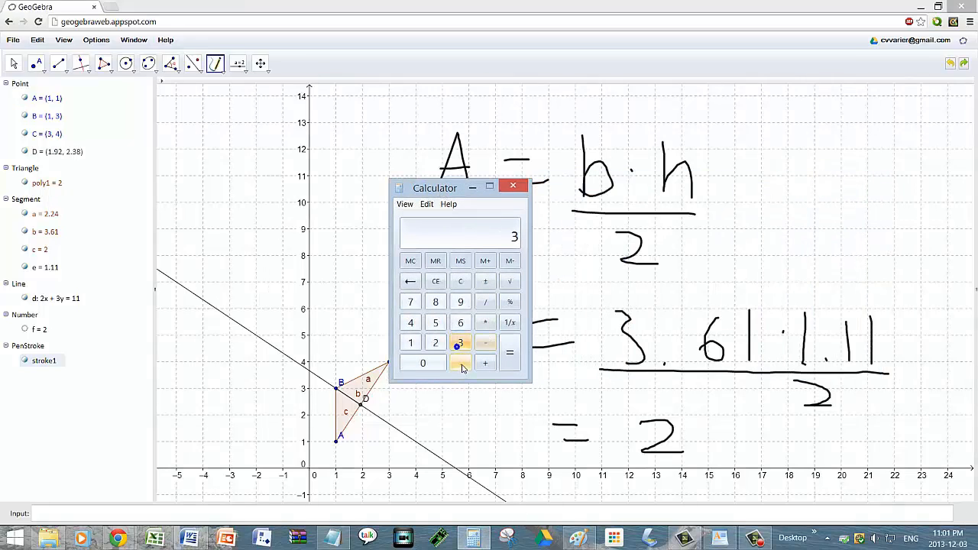
pyautogui.click(460, 365)
pyautogui.click(460, 322)
pyautogui.click(410, 343)
pyautogui.click(484, 322)
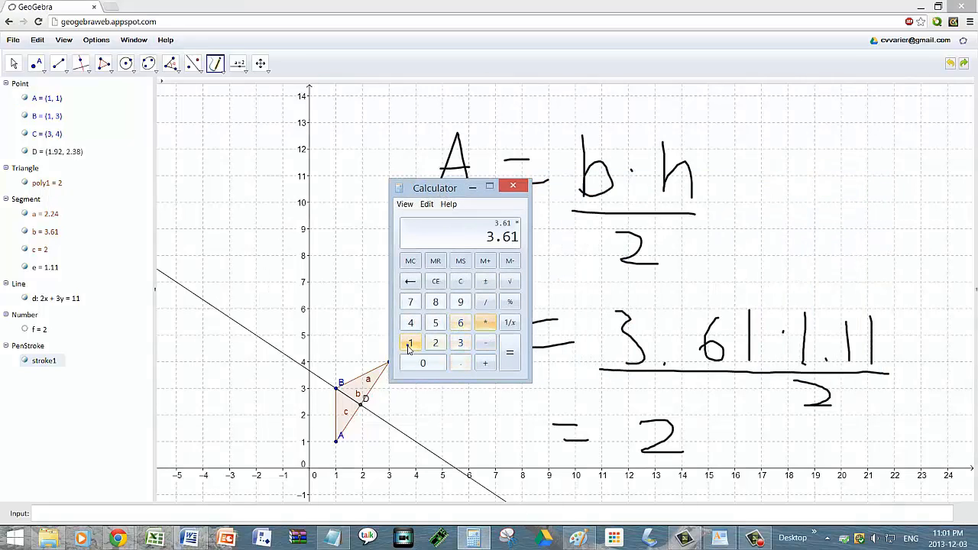
pyautogui.click(411, 343)
pyautogui.click(460, 363)
pyautogui.doubleClick(410, 343)
pyautogui.click(509, 352)
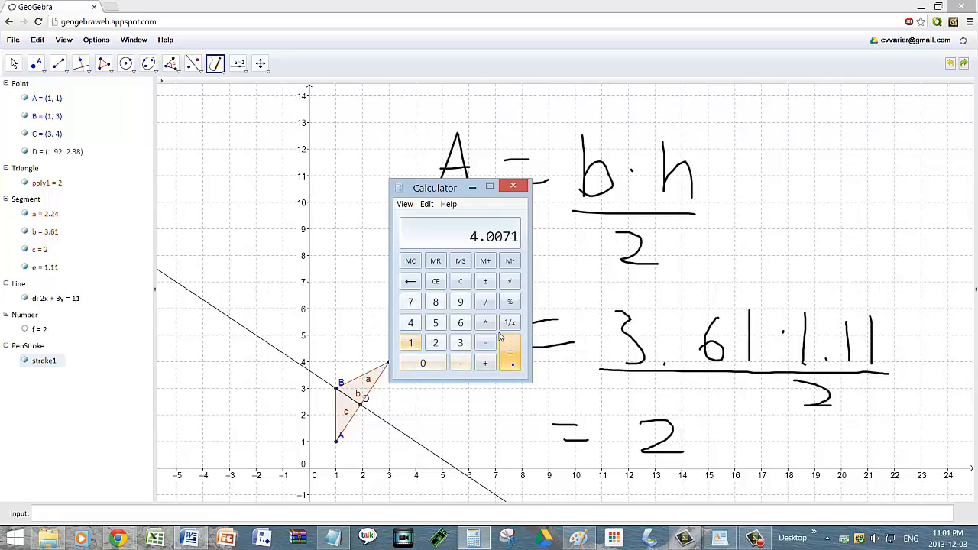
# Step: Divide the product by 2 to get 2.00355, then close the calculator
pyautogui.click(484, 302)
pyautogui.click(435, 343)
pyautogui.click(511, 353)
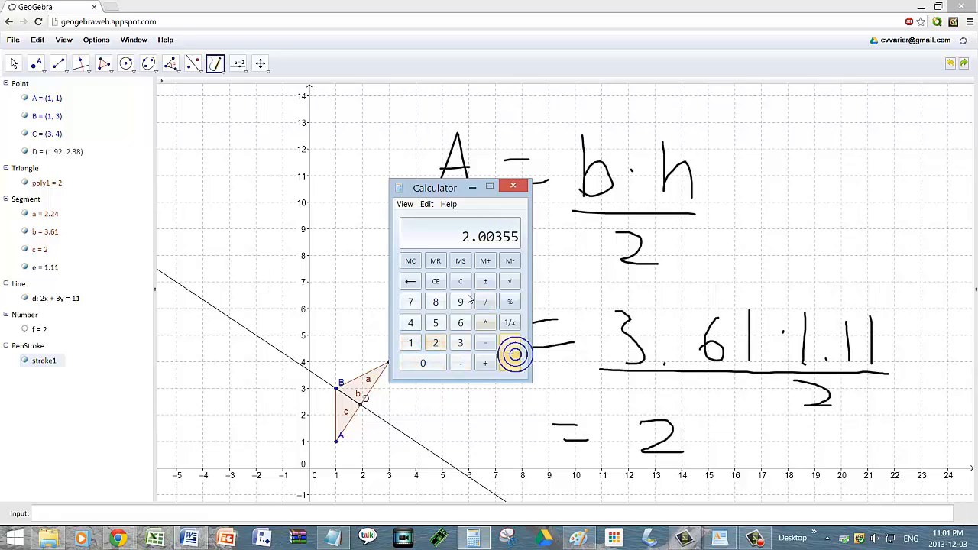
pyautogui.click(526, 188)
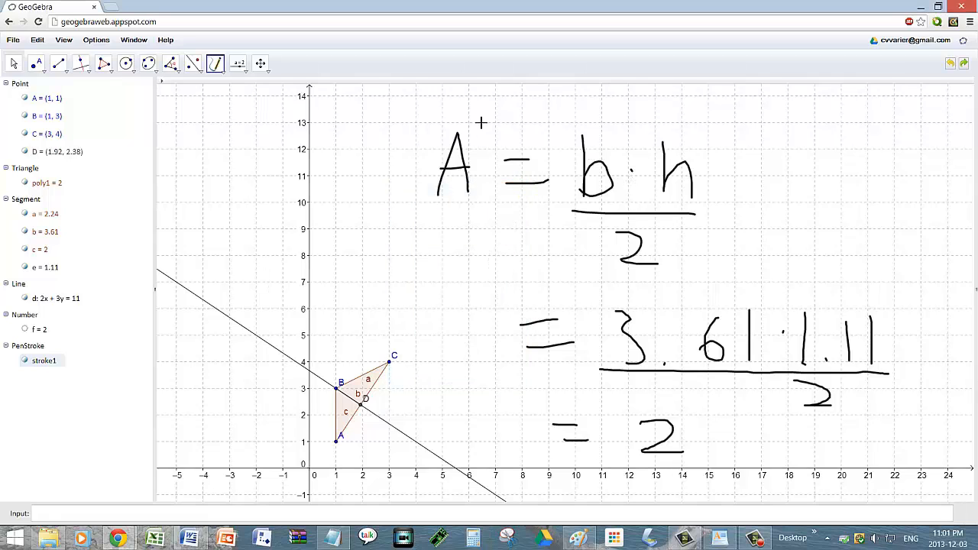
# Step: Delete the handwritten strokes, then box-select and delete line d
pyautogui.press('Escape')
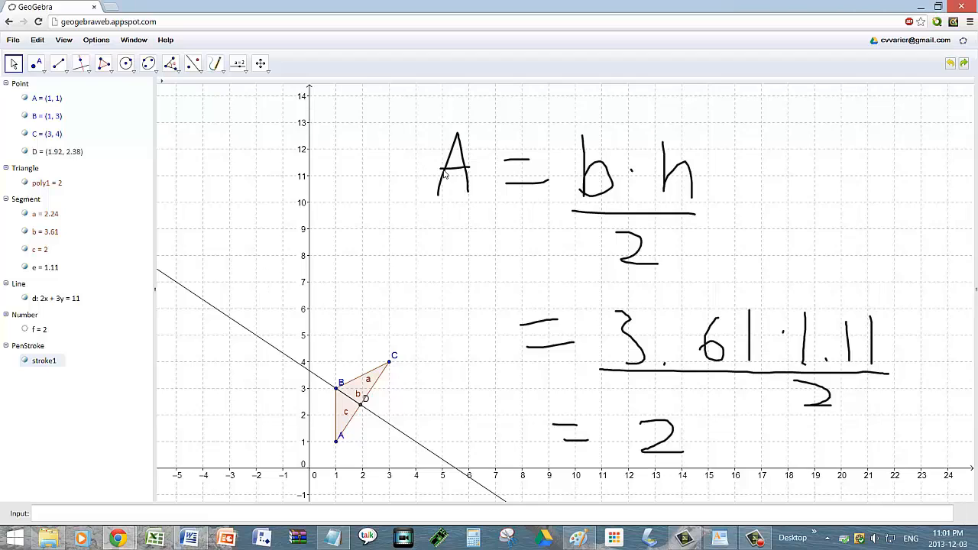
pyautogui.press('Delete')
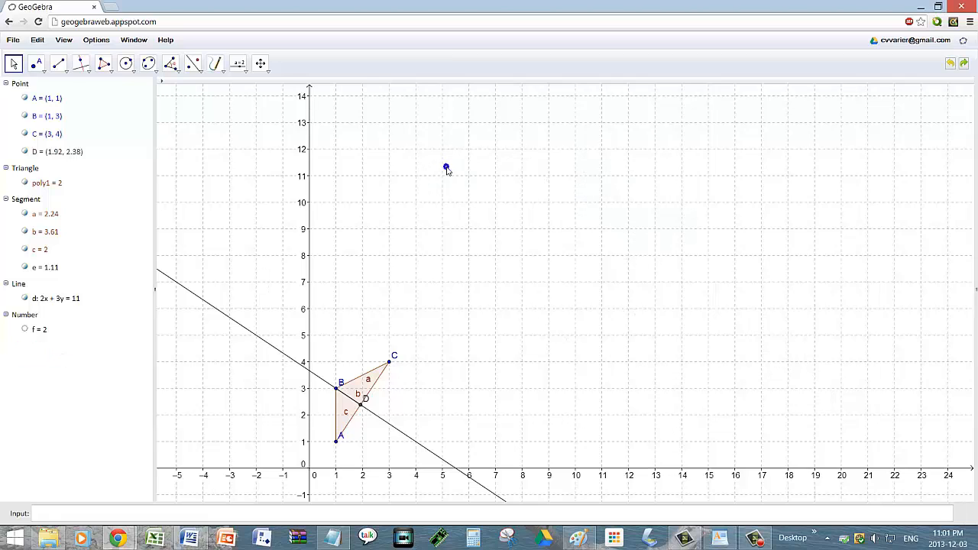
pyautogui.moveTo(207, 219); pyautogui.dragTo(509, 495)
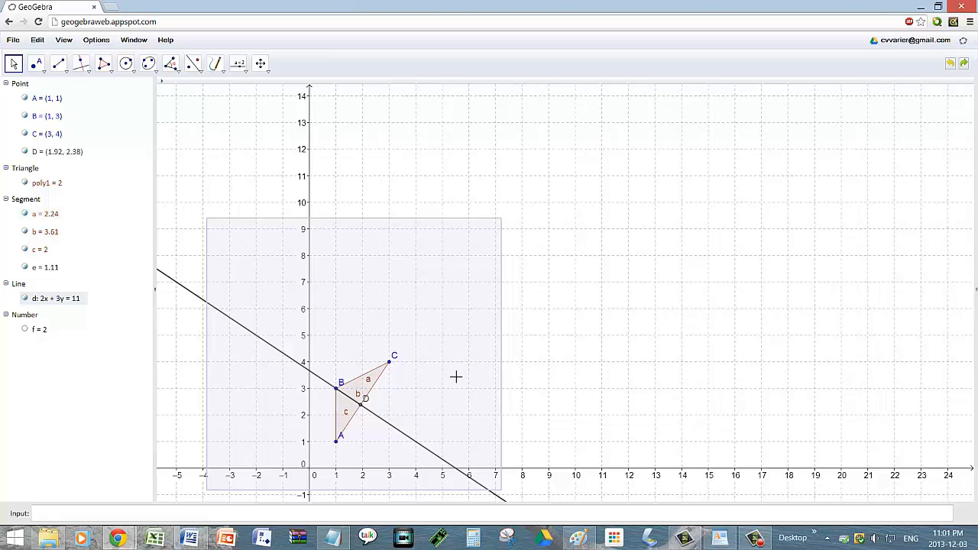
pyautogui.press('Delete')
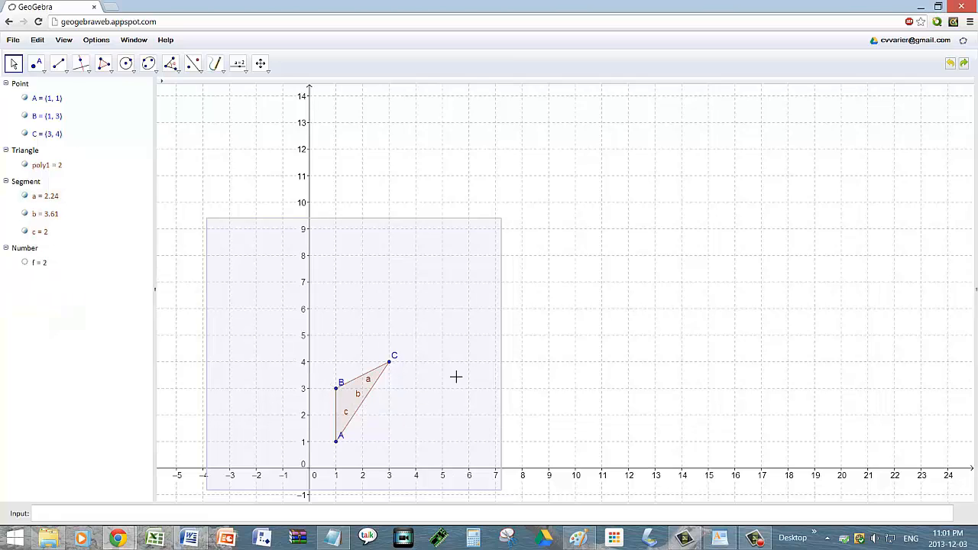
# Step: Box-select and delete the triangle with its points and segments
pyautogui.click(595, 336)
pyautogui.moveTo(275, 333); pyautogui.dragTo(456, 462)
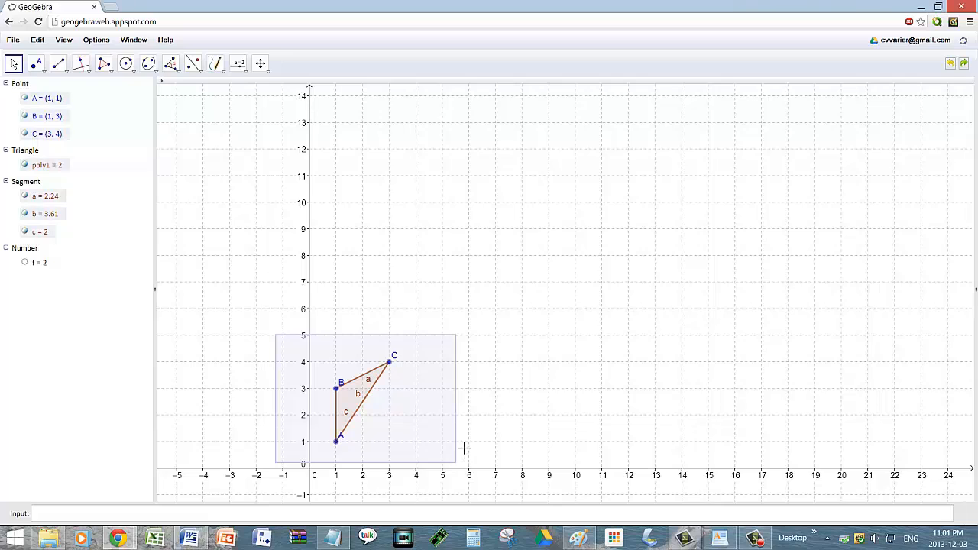
pyautogui.press('Delete')
pyautogui.click(570, 301)
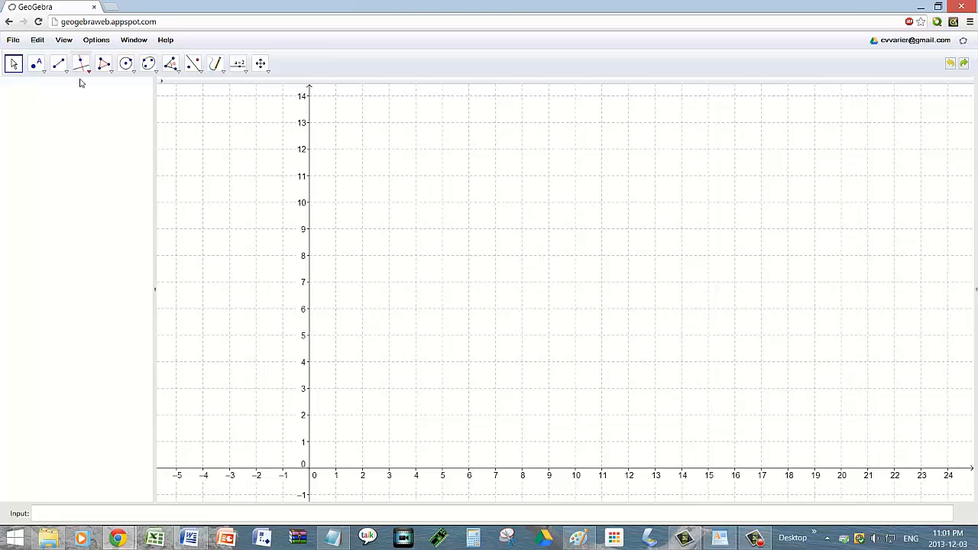
# Step: Draw quadrilateral ABCD with the Polygon tool at (1, 2), (3, 4), (5, 2) and (3, 0)
pyautogui.click(108, 70)
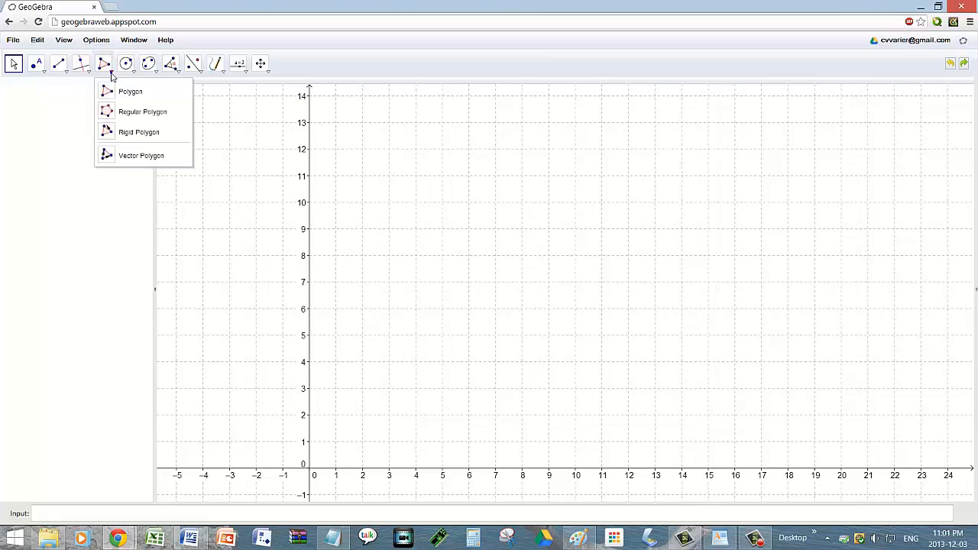
pyautogui.click(119, 92)
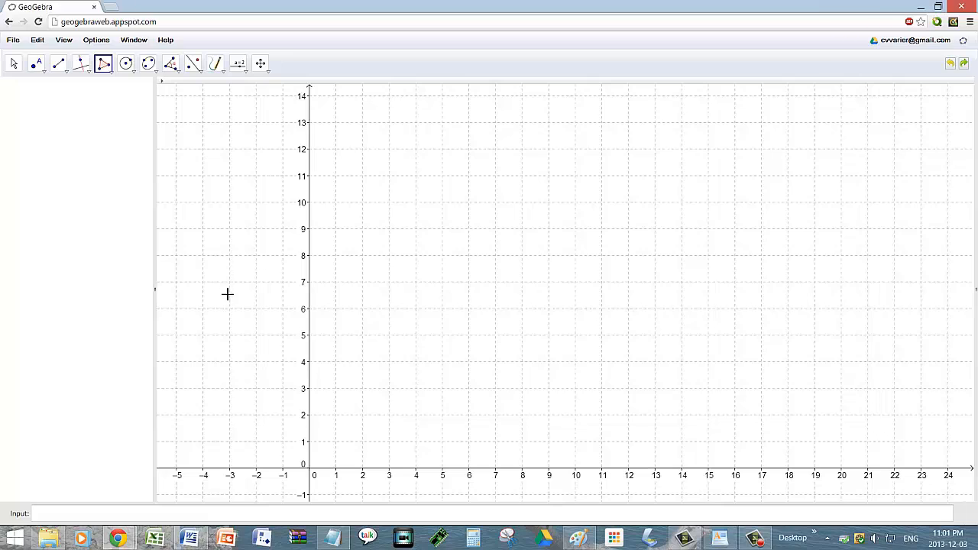
pyautogui.click(336, 416)
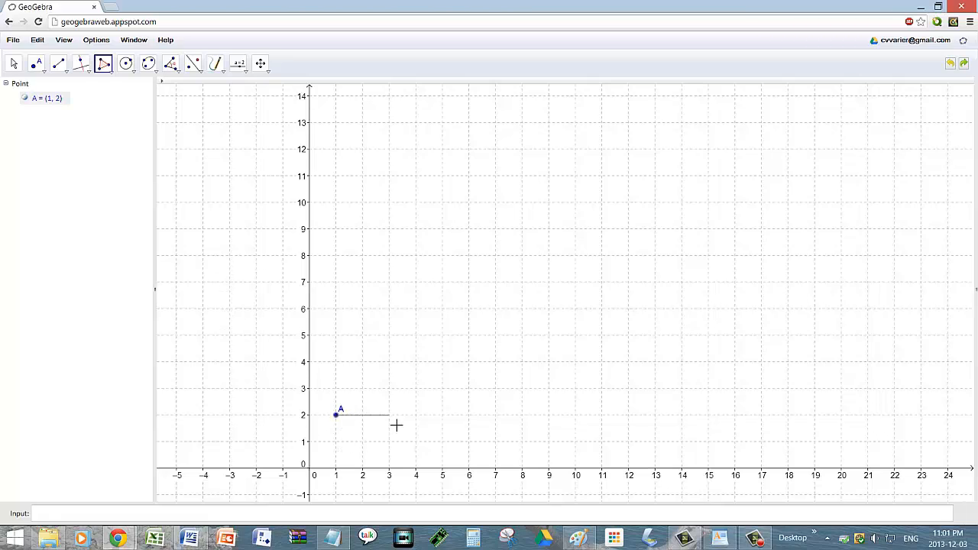
pyautogui.click(393, 364)
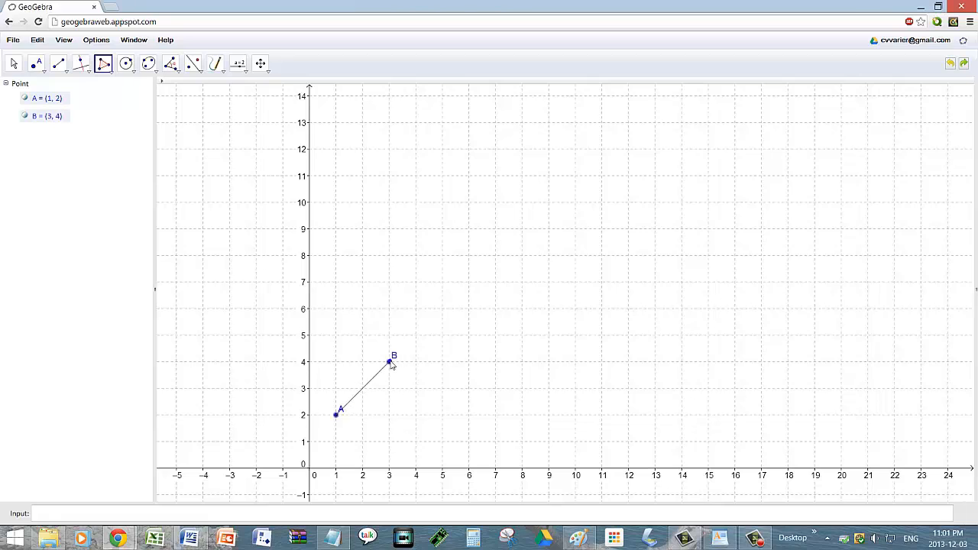
pyautogui.click(443, 417)
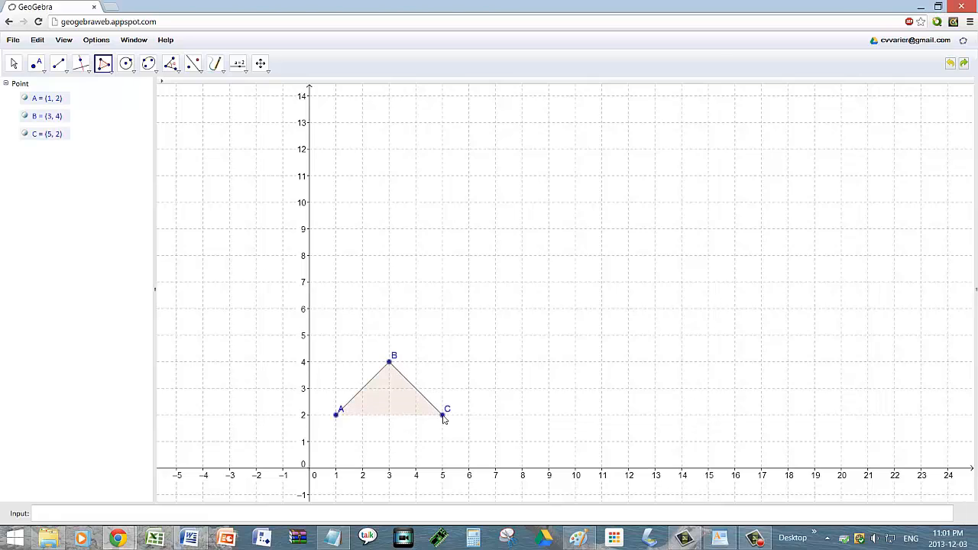
pyautogui.click(394, 471)
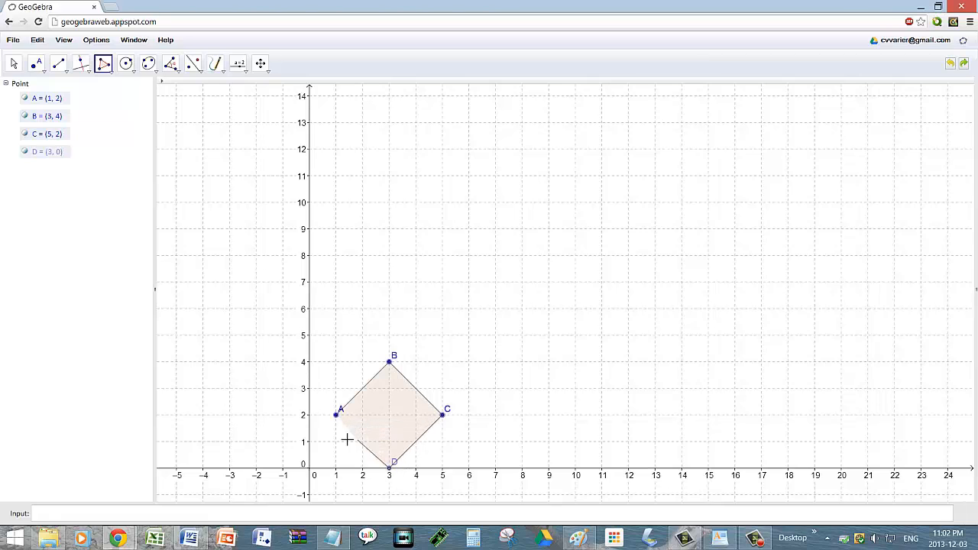
pyautogui.click(337, 416)
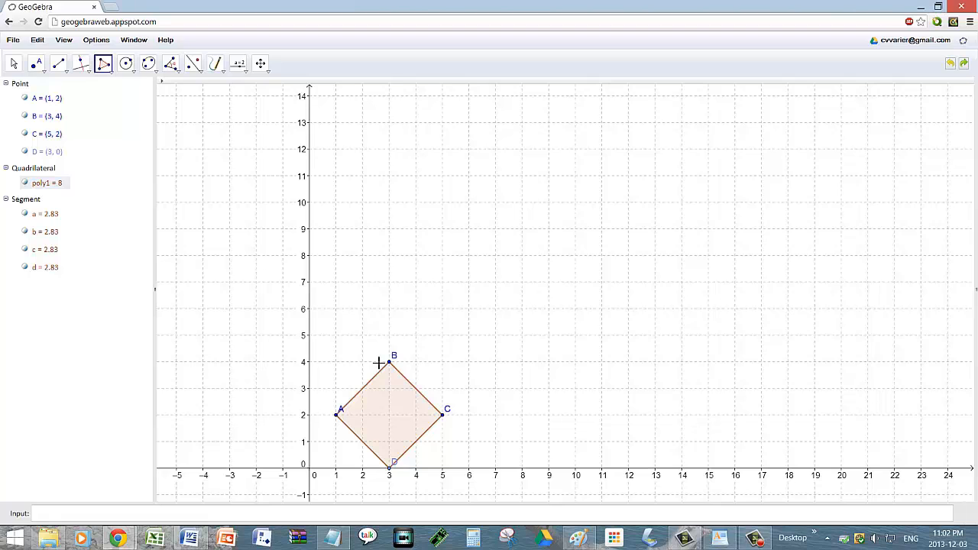
pyautogui.scroll(1, 379, 363)
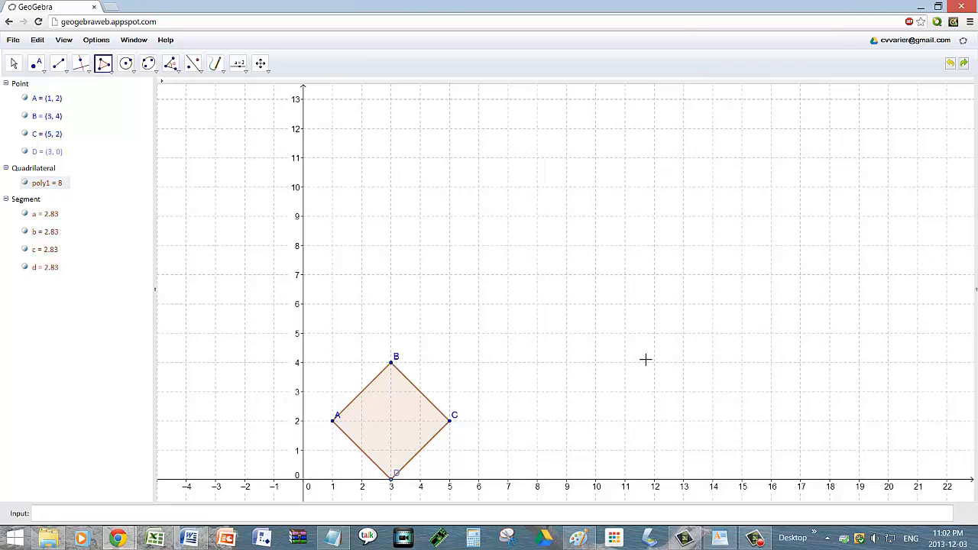
pyautogui.scroll(-1, 633, 353)
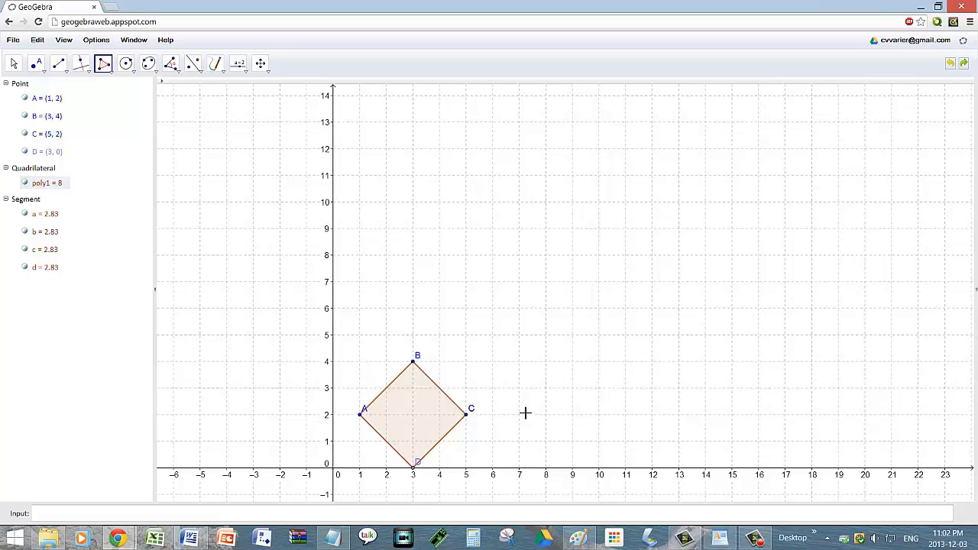
# Step: Enter Area[poly1] in the Input bar, giving e = 8
pyautogui.click(404, 517)
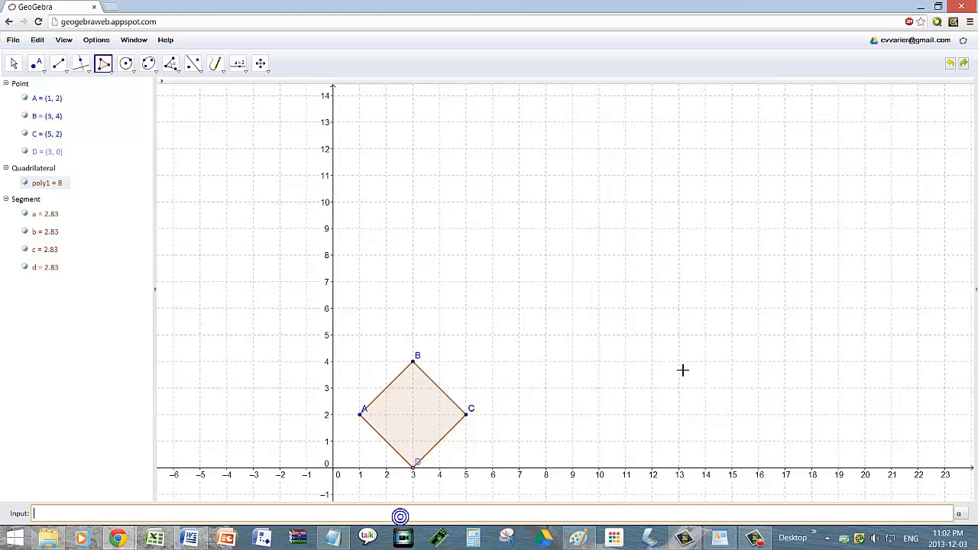
pyautogui.write('Area')
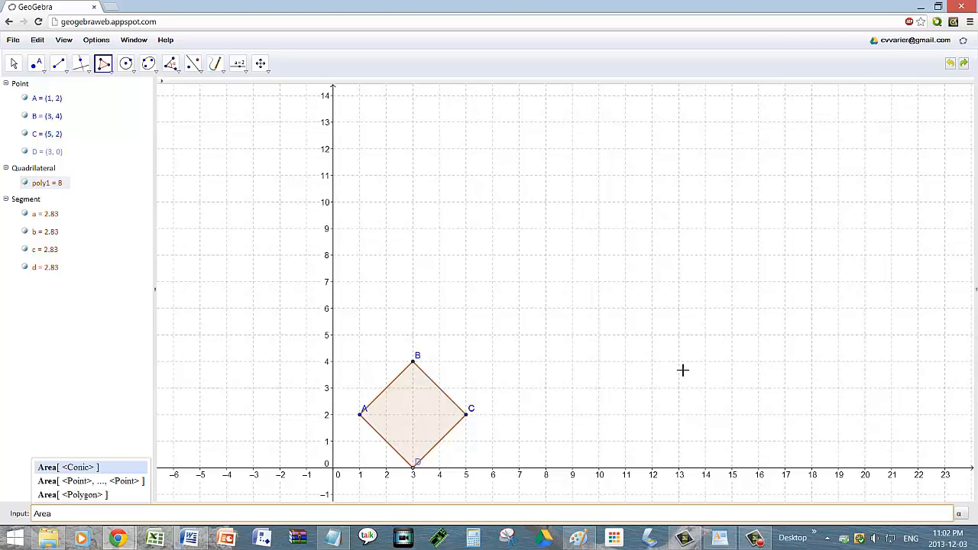
pyautogui.write('[poly1')
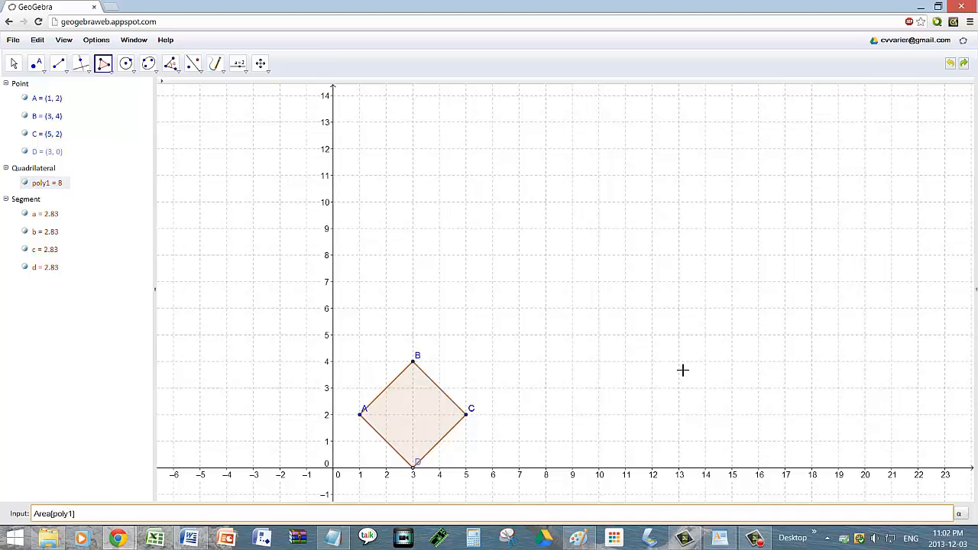
pyautogui.press('Return')
# Step: Select the stray point E with the Move tool and delete it
pyautogui.click(481, 232)
pyautogui.click(13, 63)
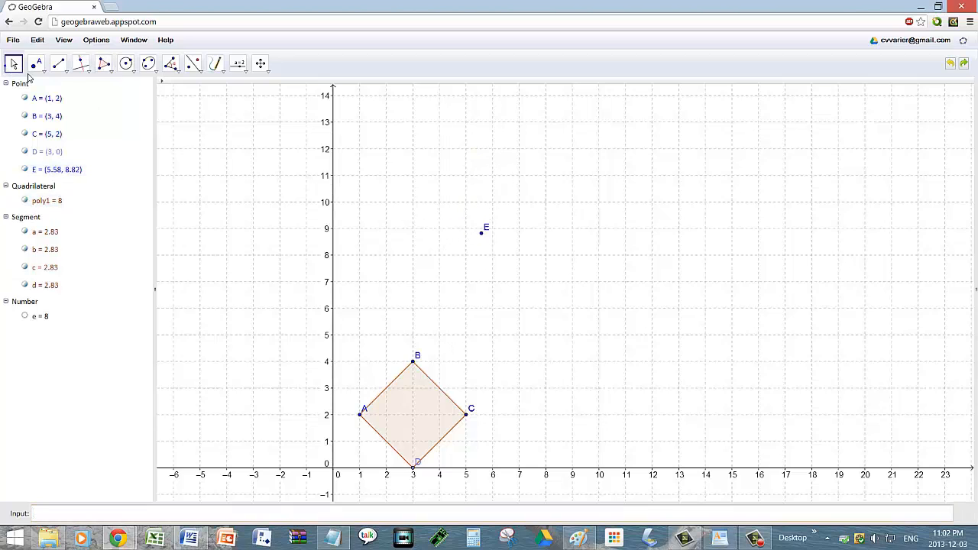
pyautogui.moveTo(481, 232); pyautogui.dragTo(481, 228)
pyautogui.press('Delete')
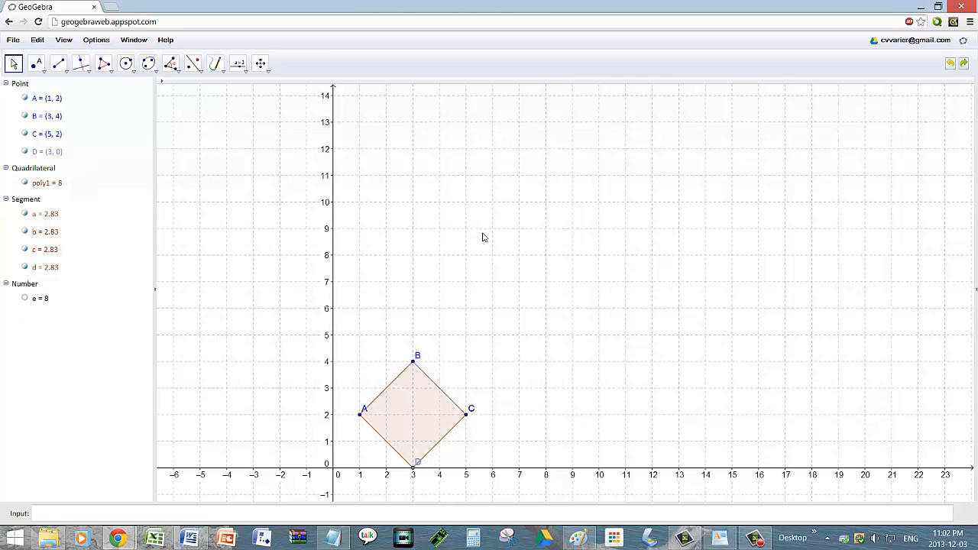
# Step: Handwrite A = x² above the diamond with the Pen tool
pyautogui.click(215, 63)
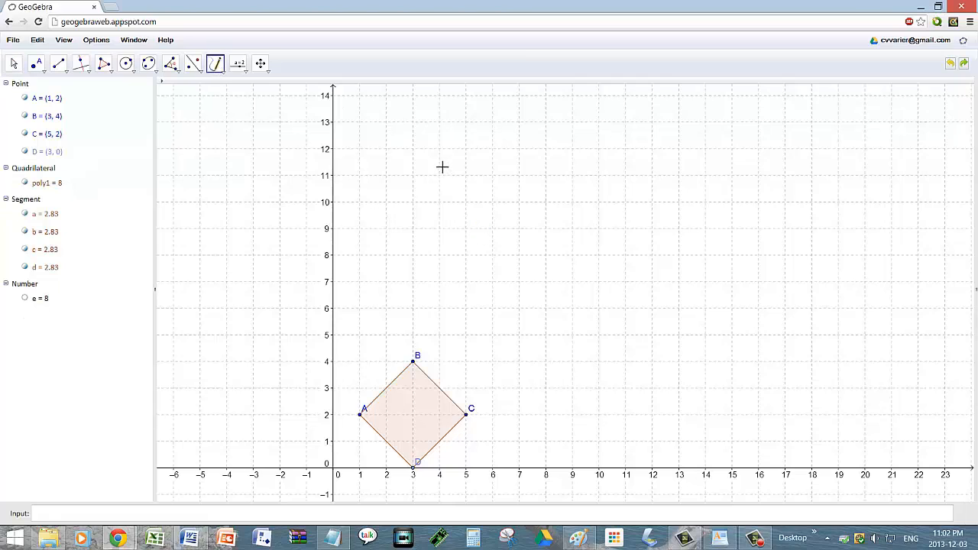
pyautogui.moveTo(426, 196)
pyautogui.mouseDown()
pyautogui.moveTo(448, 139)
pyautogui.moveTo(455, 204)
pyautogui.mouseUp()
pyautogui.moveTo(429, 169); pyautogui.dragTo(518, 159)
pyautogui.moveTo(495, 186)
pyautogui.mouseDown()
pyautogui.moveTo(608, 201)
pyautogui.moveTo(587, 207)
pyautogui.mouseUp()
pyautogui.moveTo(614, 172)
pyautogui.mouseDown()
pyautogui.moveTo(616, 208)
pyautogui.moveTo(626, 210)
pyautogui.mouseUp()
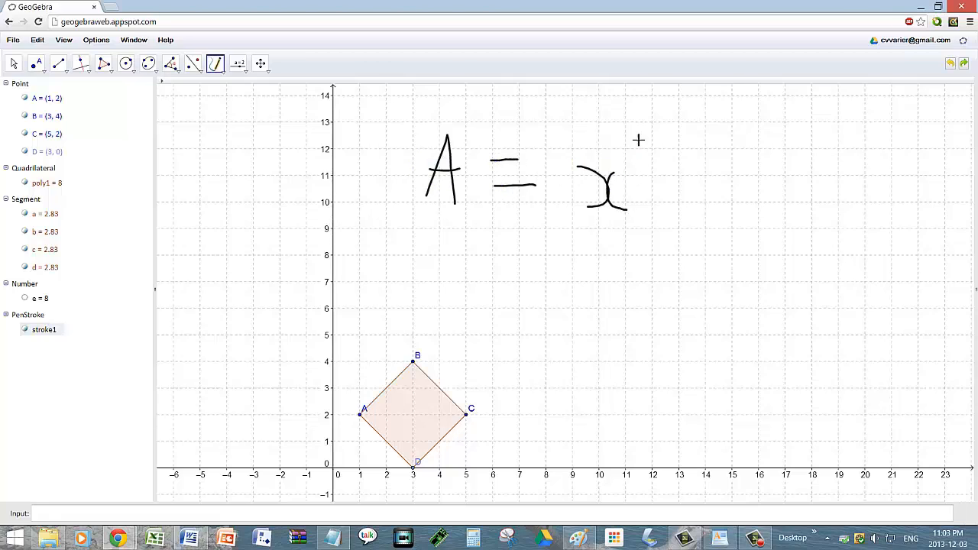
pyautogui.moveTo(636, 130); pyautogui.dragTo(650, 148)
# Step: Handwrite the working = 2.83² = 8 below it
pyautogui.moveTo(501, 260); pyautogui.dragTo(538, 250)
pyautogui.moveTo(510, 284); pyautogui.dragTo(554, 280)
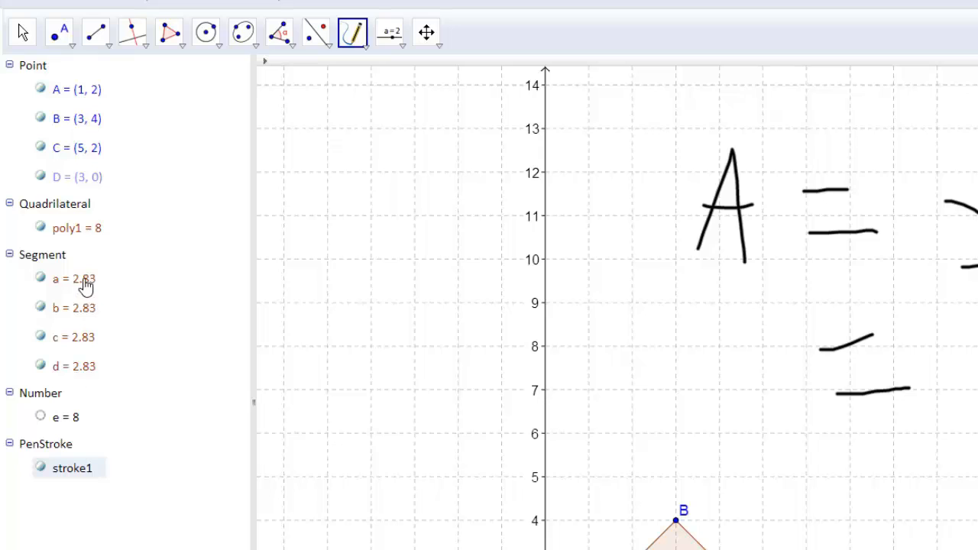
pyautogui.moveTo(700, 266)
pyautogui.mouseDown()
pyautogui.moveTo(726, 322)
pyautogui.moveTo(757, 321)
pyautogui.mouseUp()
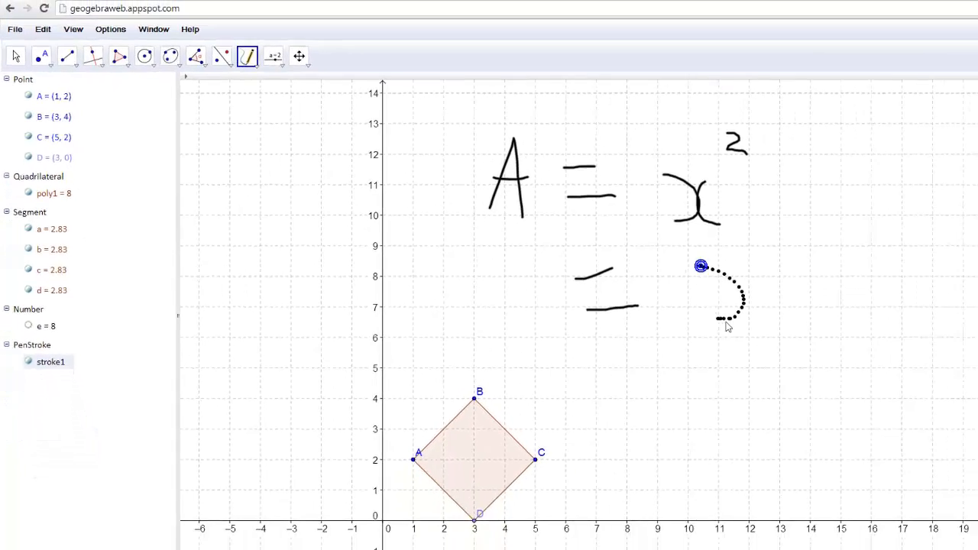
pyautogui.moveTo(828, 301)
pyautogui.mouseDown()
pyautogui.moveTo(846, 266)
pyautogui.moveTo(853, 308)
pyautogui.moveTo(838, 291)
pyautogui.mouseUp()
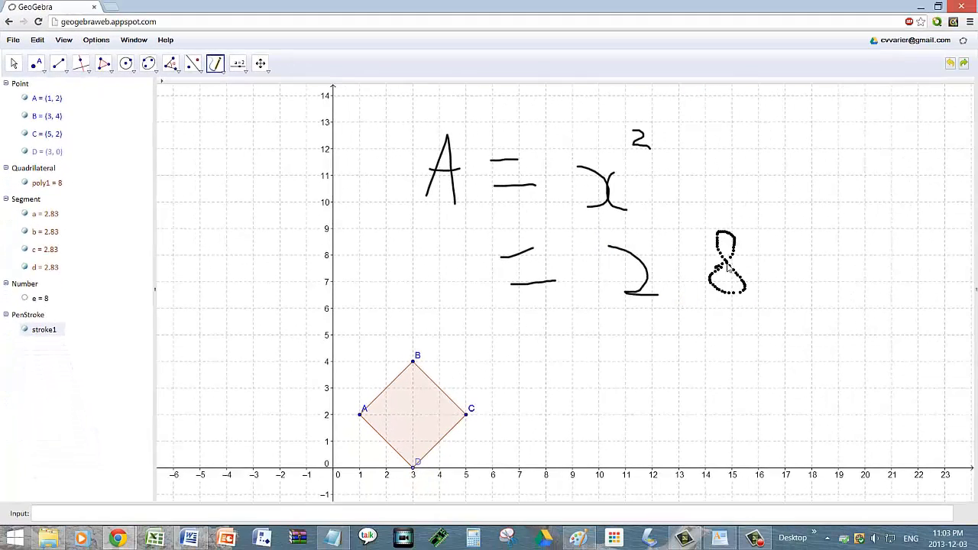
pyautogui.moveTo(728, 266); pyautogui.dragTo(728, 267)
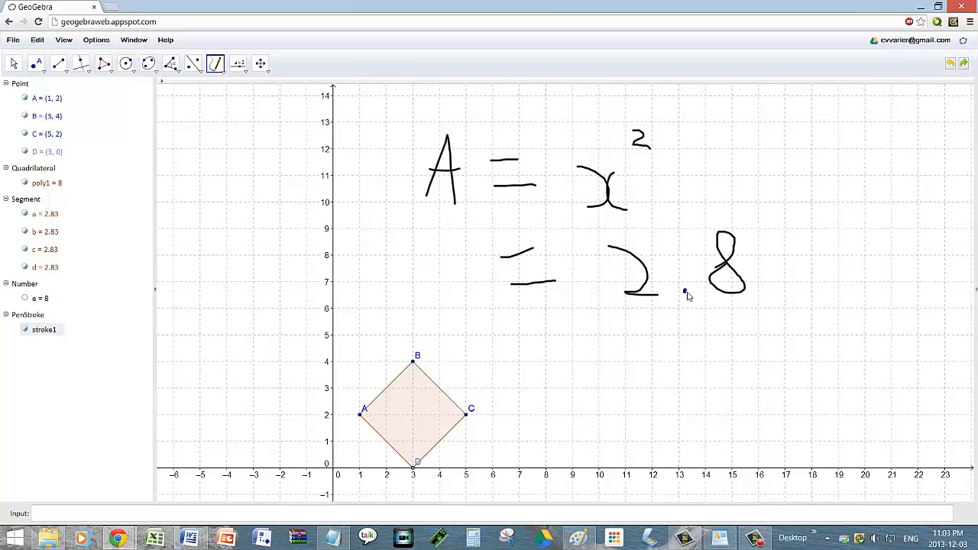
pyautogui.moveTo(685, 292); pyautogui.dragTo(685, 292)
pyautogui.moveTo(768, 228)
pyautogui.mouseDown()
pyautogui.moveTo(807, 285)
pyautogui.moveTo(776, 292)
pyautogui.mouseUp()
pyautogui.moveTo(823, 222)
pyautogui.mouseDown()
pyautogui.moveTo(821, 239)
pyautogui.moveTo(845, 240)
pyautogui.mouseUp()
pyautogui.moveTo(528, 344); pyautogui.dragTo(564, 336)
pyautogui.moveTo(529, 361)
pyautogui.mouseDown()
pyautogui.moveTo(642, 339)
pyautogui.moveTo(654, 357)
pyautogui.moveTo(648, 345)
pyautogui.mouseUp()
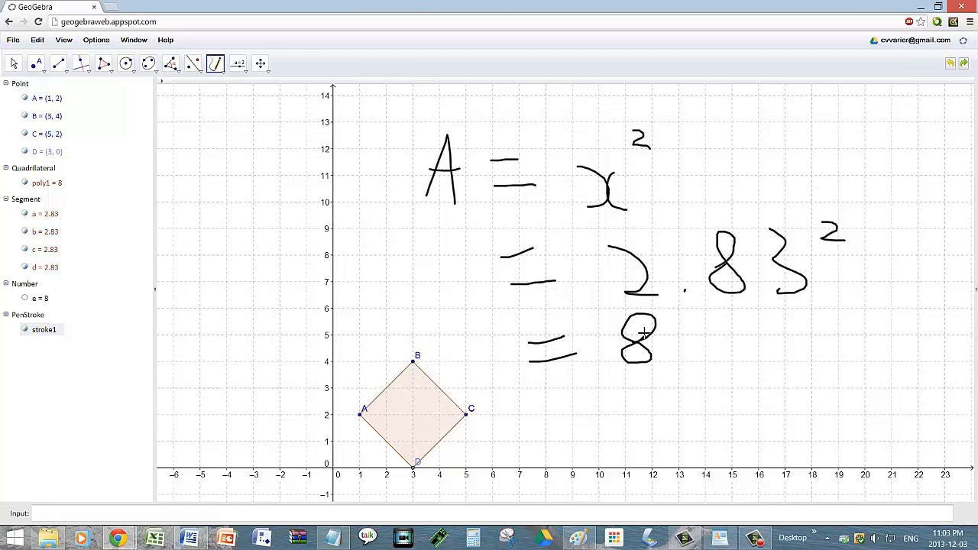
# Step: Multiply 2.83 by 2.83 in Calculator to get 8.0089, then close Calculator
pyautogui.click(373, 326)
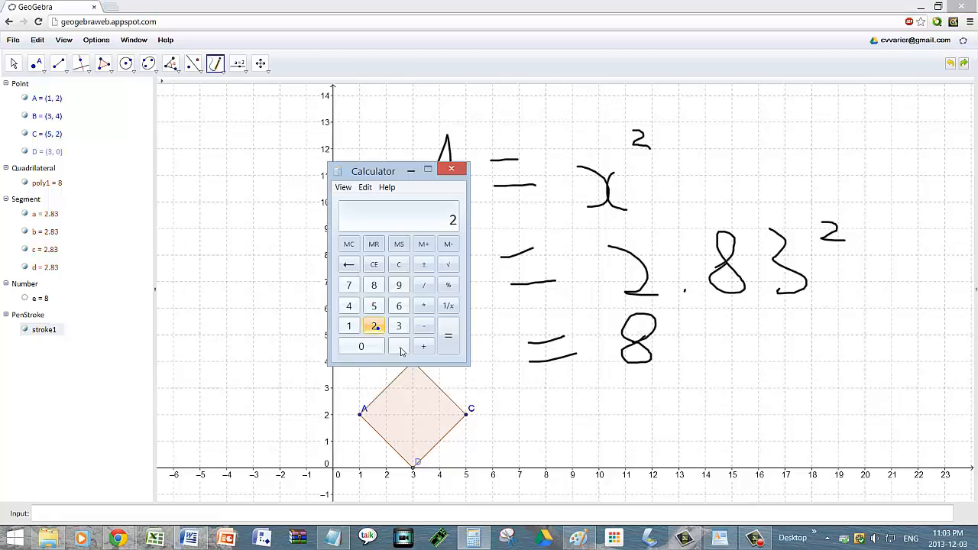
pyautogui.click(399, 346)
pyautogui.click(373, 285)
pyautogui.click(398, 325)
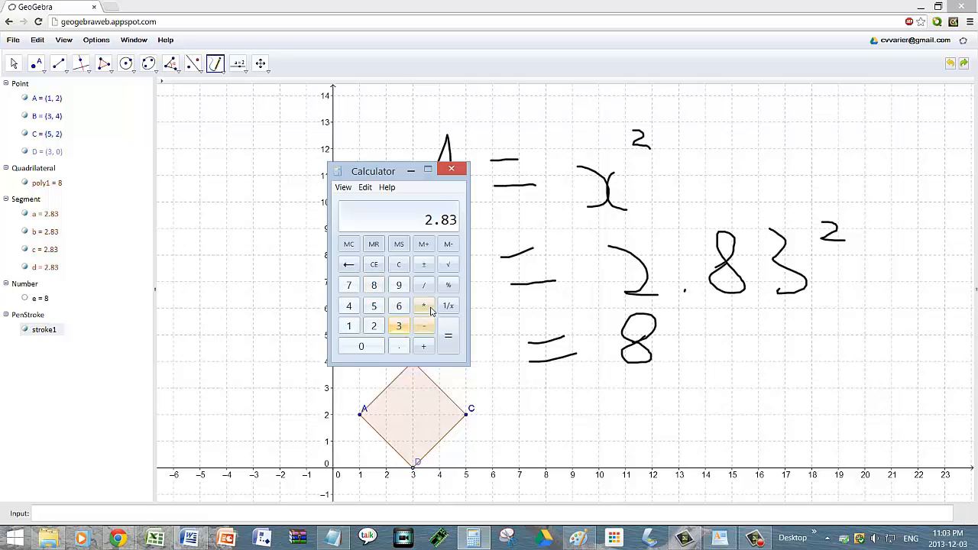
pyautogui.click(423, 305)
pyautogui.click(373, 325)
pyautogui.click(399, 346)
pyautogui.click(374, 285)
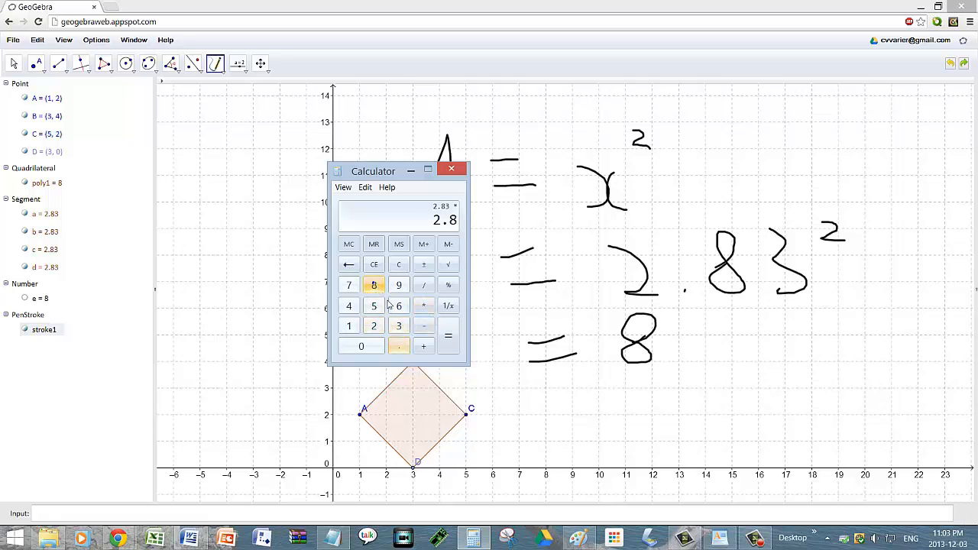
pyautogui.click(399, 325)
pyautogui.click(448, 344)
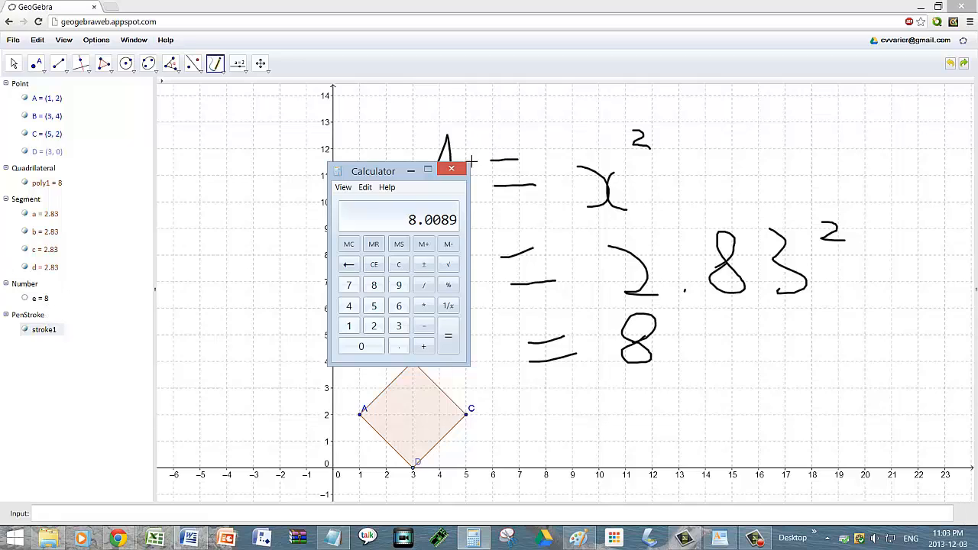
pyautogui.click(451, 171)
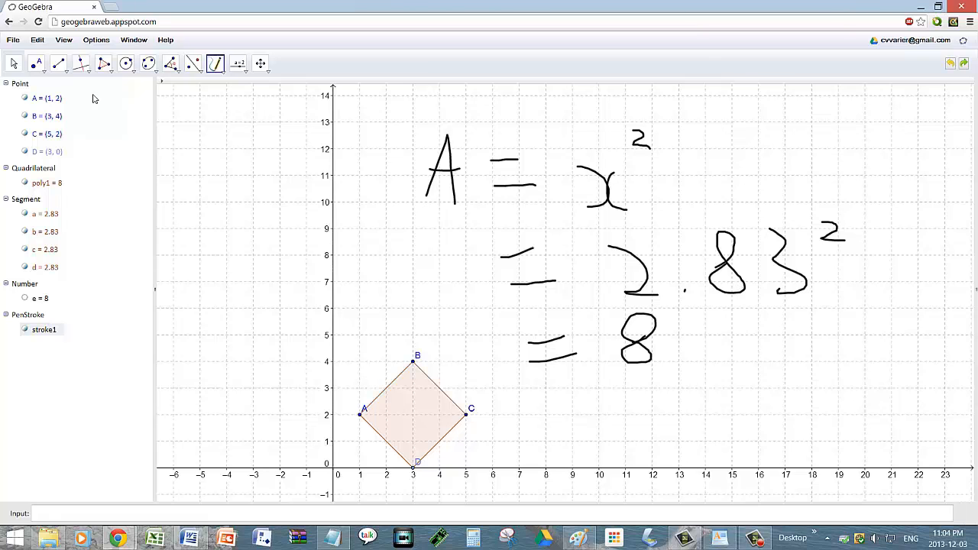
# Step: Select and delete the handwritten A = x² working
pyautogui.press('Escape')
pyautogui.moveTo(235, 99)
pyautogui.mouseDown()
pyautogui.moveTo(547, 171)
pyautogui.moveTo(889, 377)
pyautogui.moveTo(919, 482)
pyautogui.moveTo(913, 501)
pyautogui.moveTo(897, 359)
pyautogui.mouseUp()
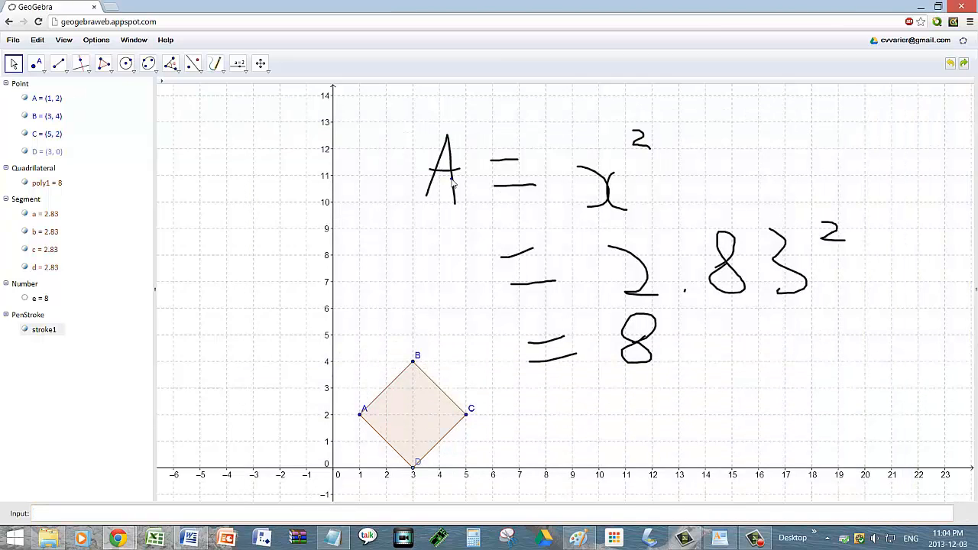
pyautogui.press('Delete')
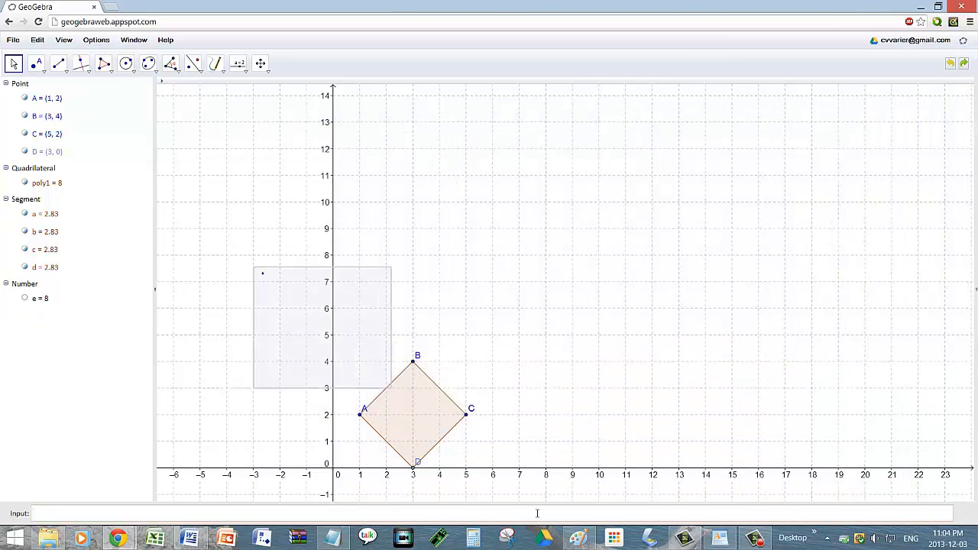
# Step: Delete the diamond ABCD with its points, segments and number, and clear the selection
pyautogui.moveTo(537, 513); pyautogui.dragTo(543, 474)
pyautogui.press('Delete')
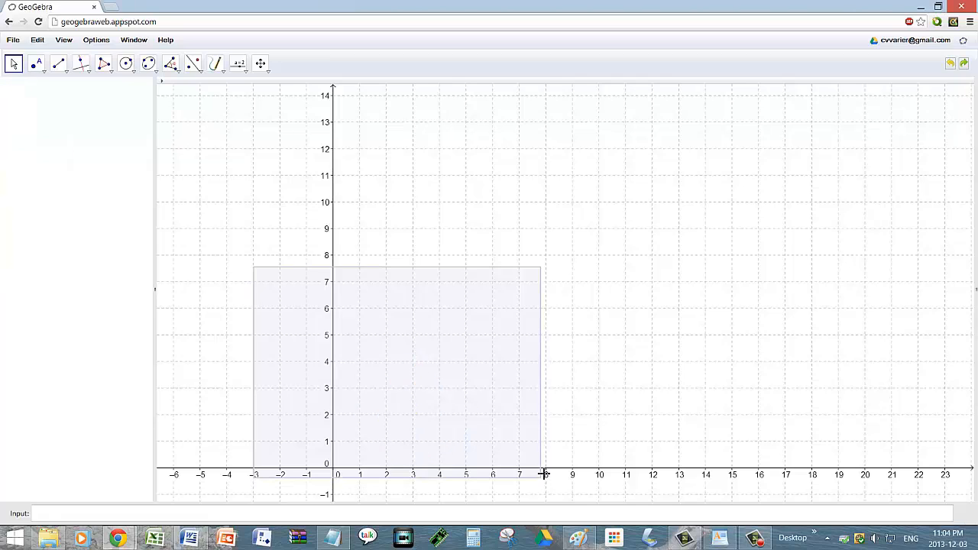
pyautogui.click(738, 243)
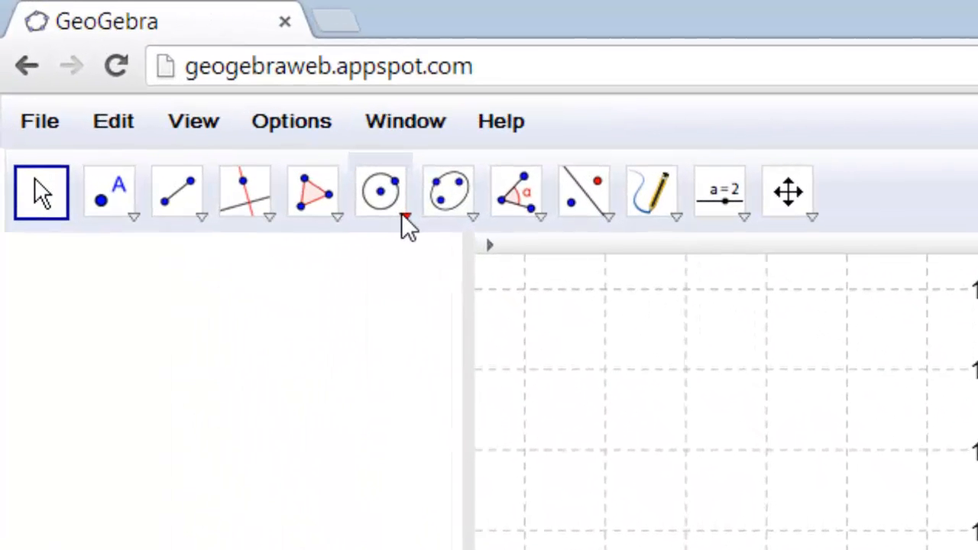
# Step: Draw circle c centred at A (10, 10) passing through B (10, 16)
pyautogui.click(404, 217)
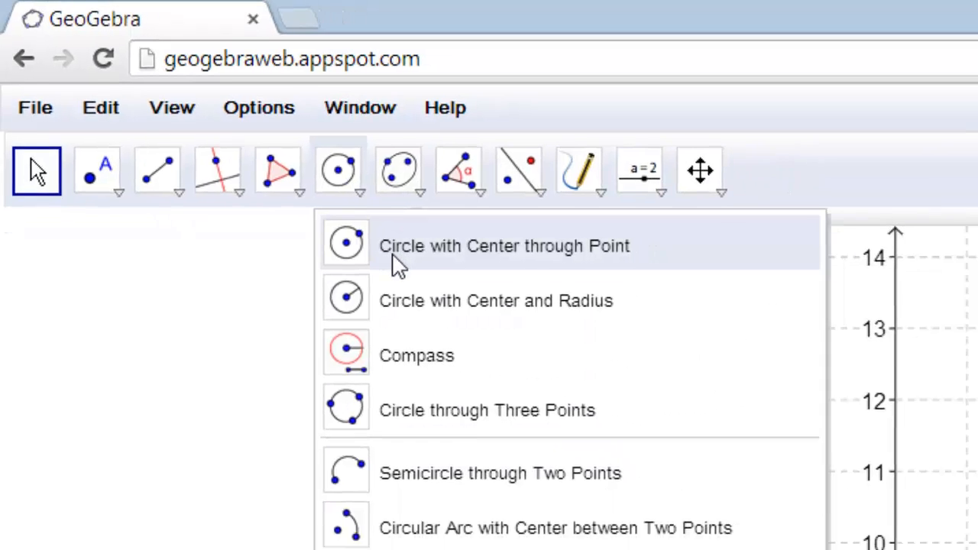
pyautogui.click(443, 287)
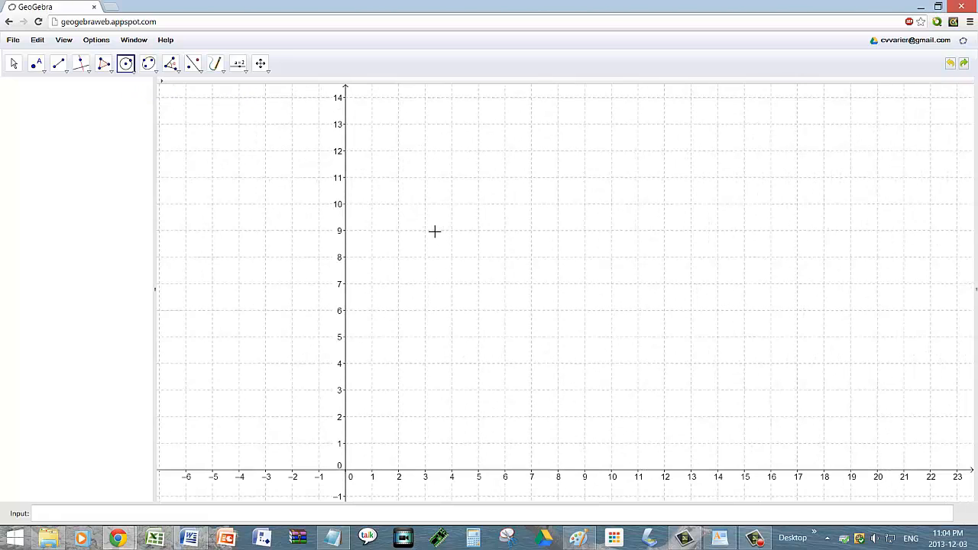
pyautogui.click(611, 204)
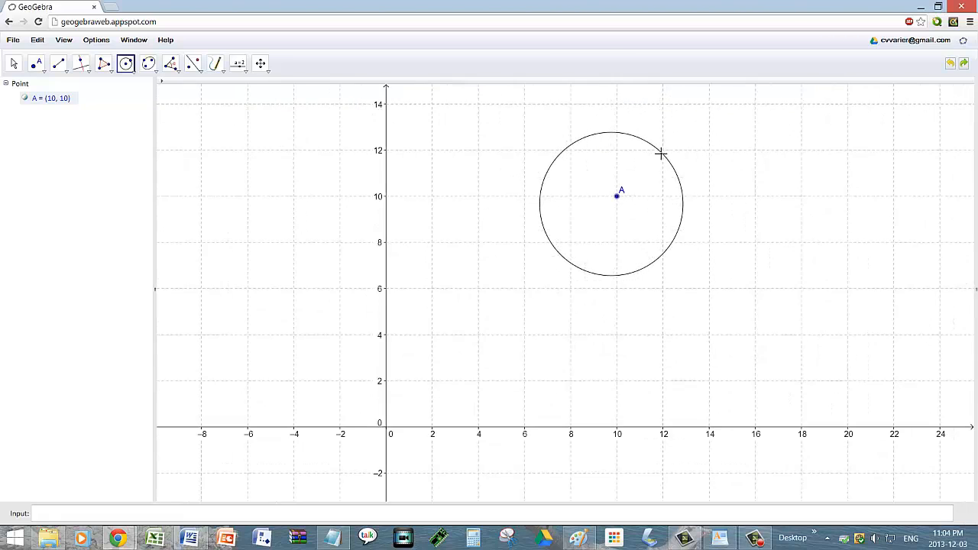
pyautogui.scroll(-3, 661, 152)
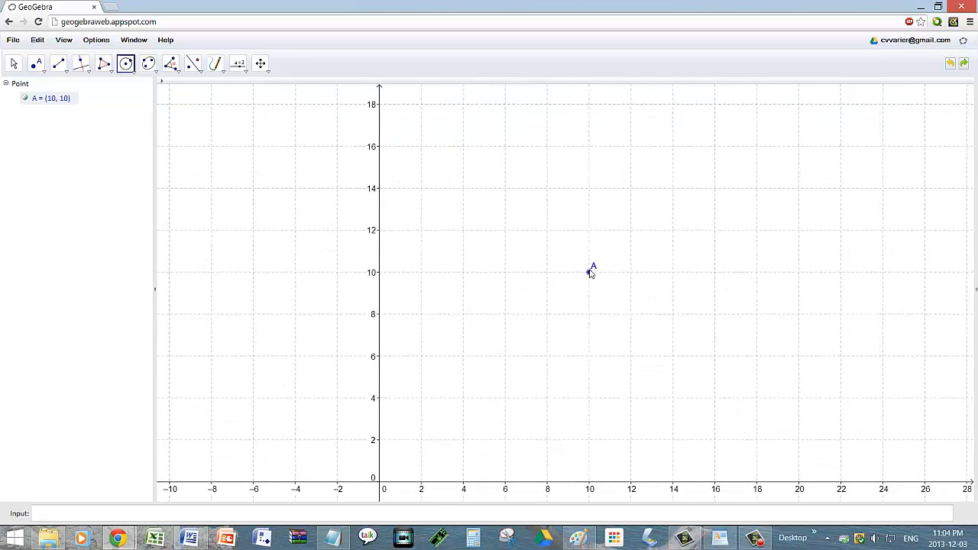
pyautogui.click(590, 146)
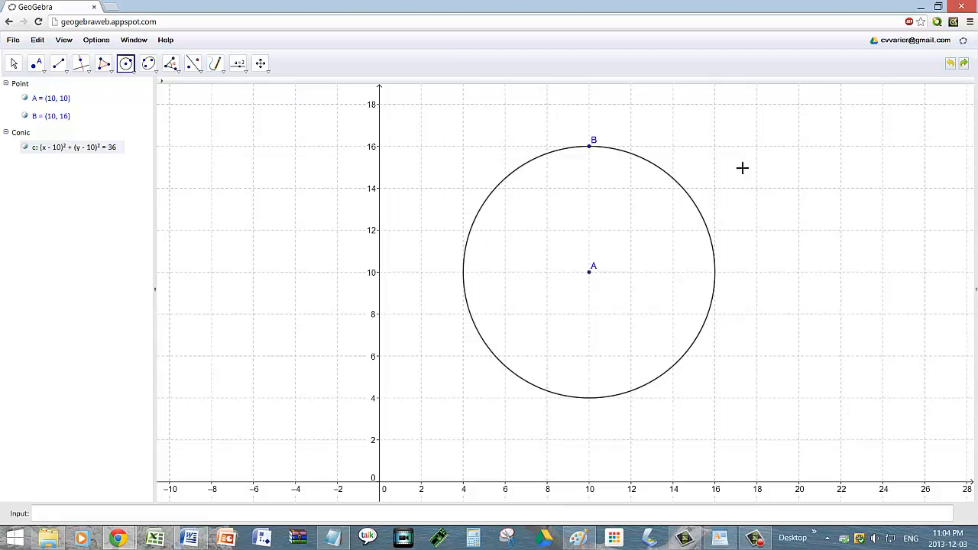
pyautogui.click(440, 519)
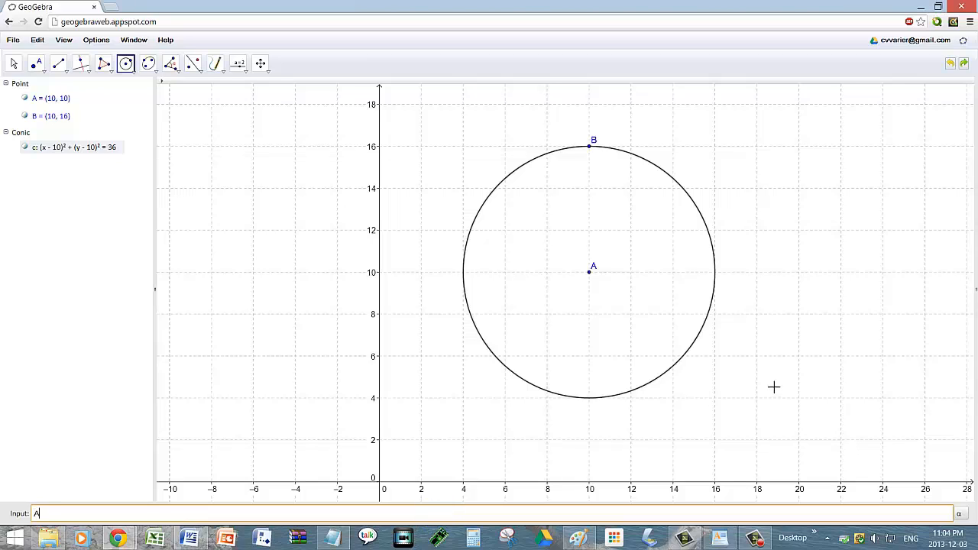
# Step: Enter Area[c] to create a = 113.1, then shift the view so the circle sits left
pyautogui.write('Area[')
pyautogui.write('c')
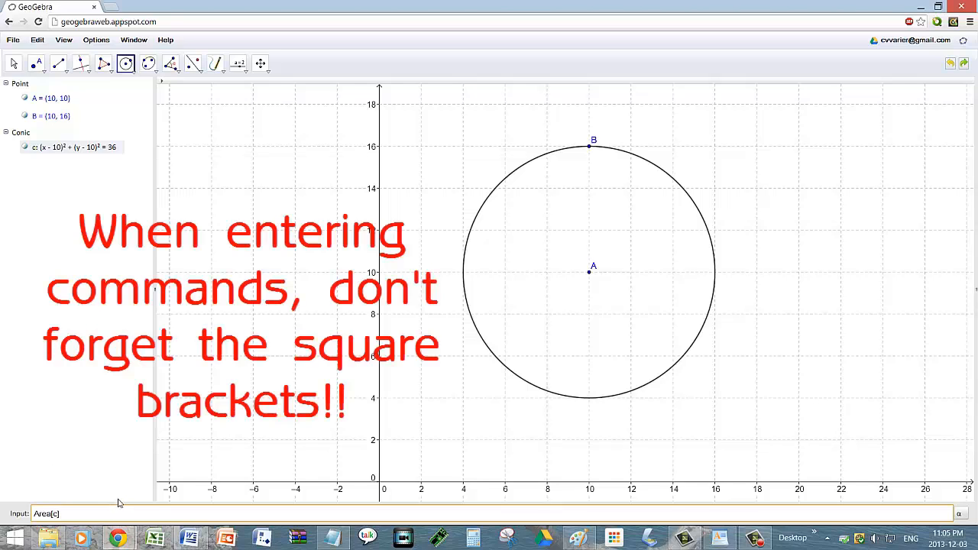
pyautogui.press('Return')
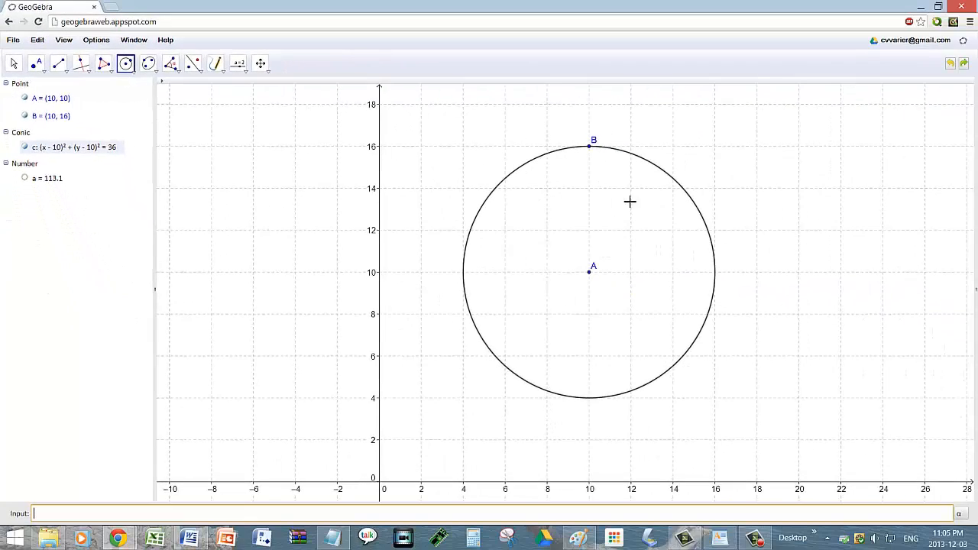
pyautogui.scroll(-1, 843, 222)
pyautogui.moveTo(831, 187); pyautogui.dragTo(594, 233)
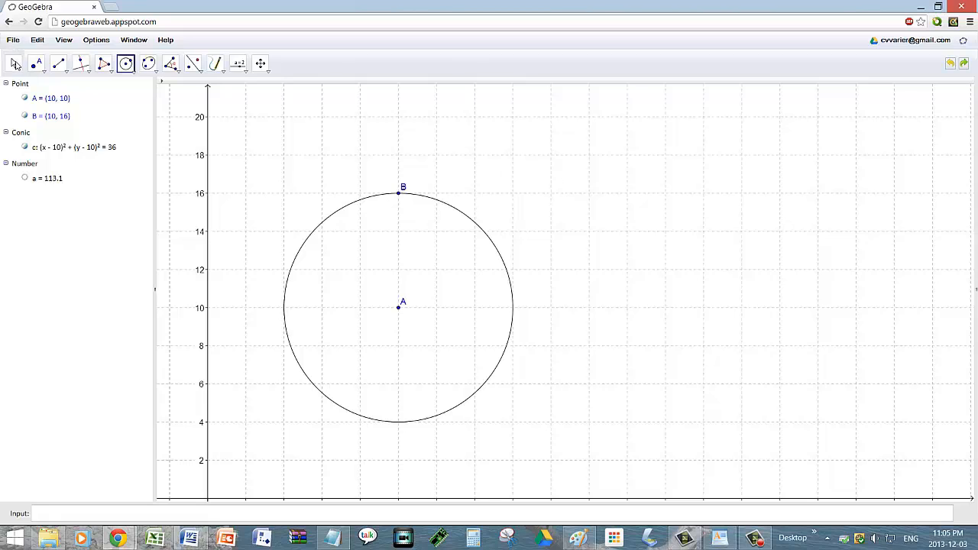
# Step: Handwrite A = πr² right of the circle, with a second equals sign below
pyautogui.click(216, 66)
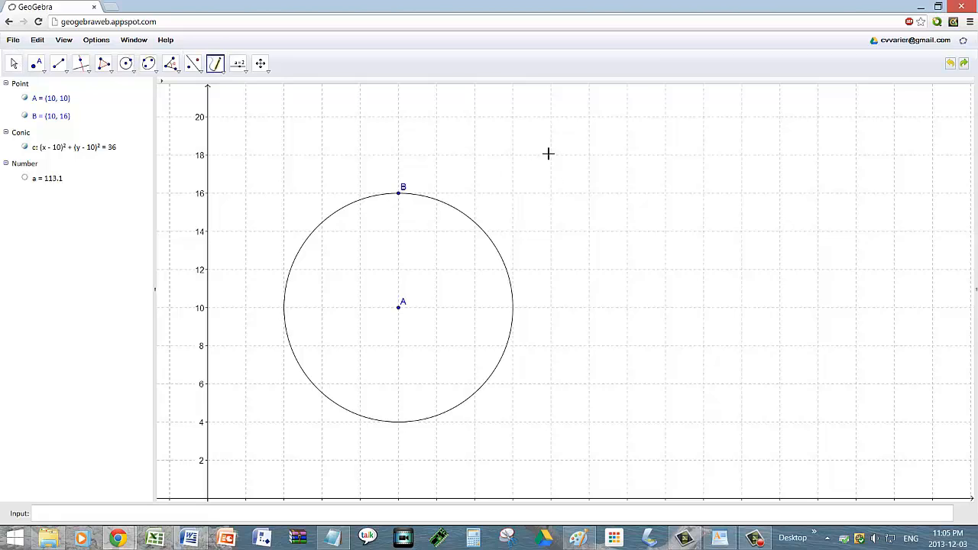
pyautogui.moveTo(546, 180)
pyautogui.mouseDown()
pyautogui.moveTo(579, 122)
pyautogui.moveTo(590, 182)
pyautogui.mouseUp()
pyautogui.moveTo(561, 151); pyautogui.dragTo(648, 140)
pyautogui.moveTo(620, 159)
pyautogui.mouseDown()
pyautogui.moveTo(737, 132)
pyautogui.moveTo(708, 173)
pyautogui.mouseUp()
pyautogui.moveTo(724, 138)
pyautogui.mouseDown()
pyautogui.moveTo(725, 175)
pyautogui.moveTo(774, 154)
pyautogui.mouseUp()
pyautogui.moveTo(797, 122); pyautogui.dragTo(821, 134)
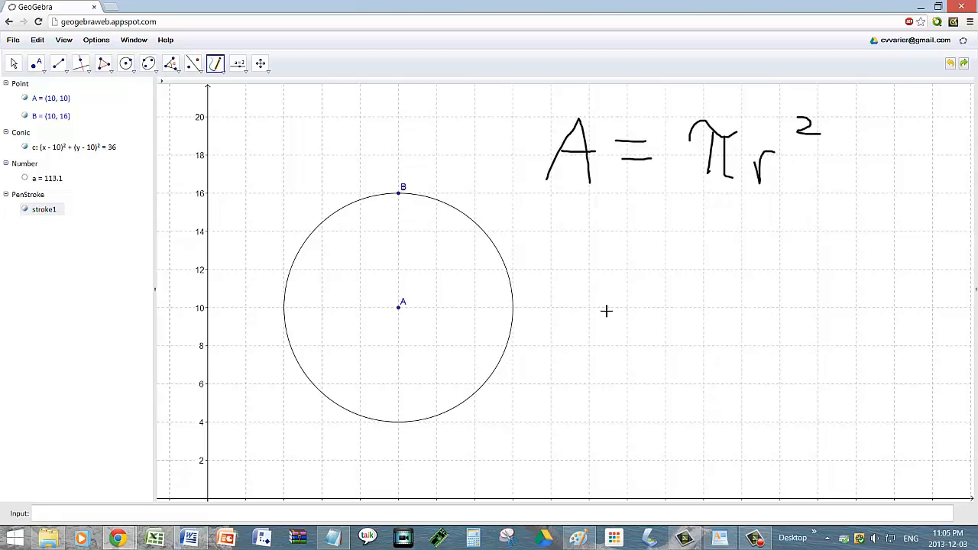
pyautogui.moveTo(607, 226); pyautogui.dragTo(633, 227)
pyautogui.moveTo(603, 264); pyautogui.dragTo(634, 259)
# Step: Launch Calculator, move it to the lower right, and return to GeoGebra
pyautogui.click(472, 537)
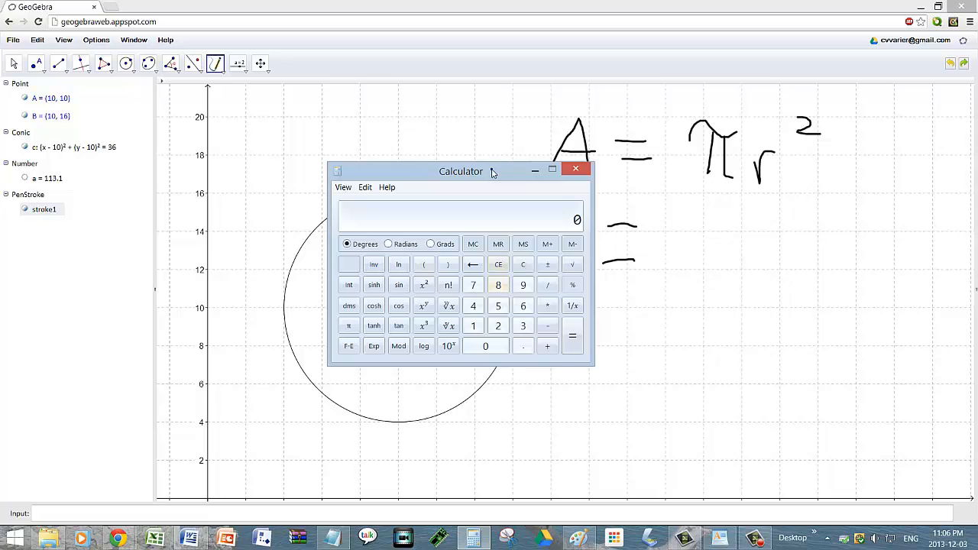
pyautogui.moveTo(493, 168); pyautogui.dragTo(823, 369)
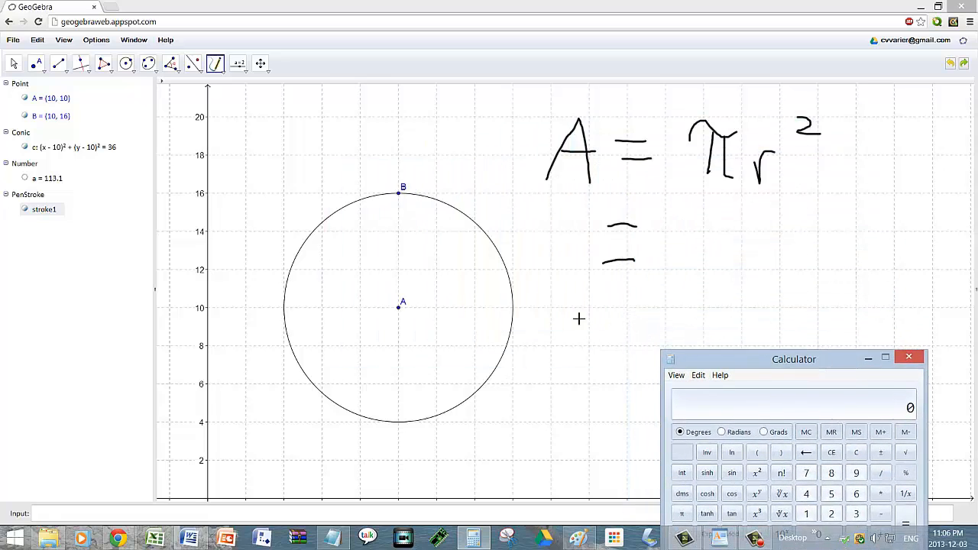
pyautogui.click(14, 63)
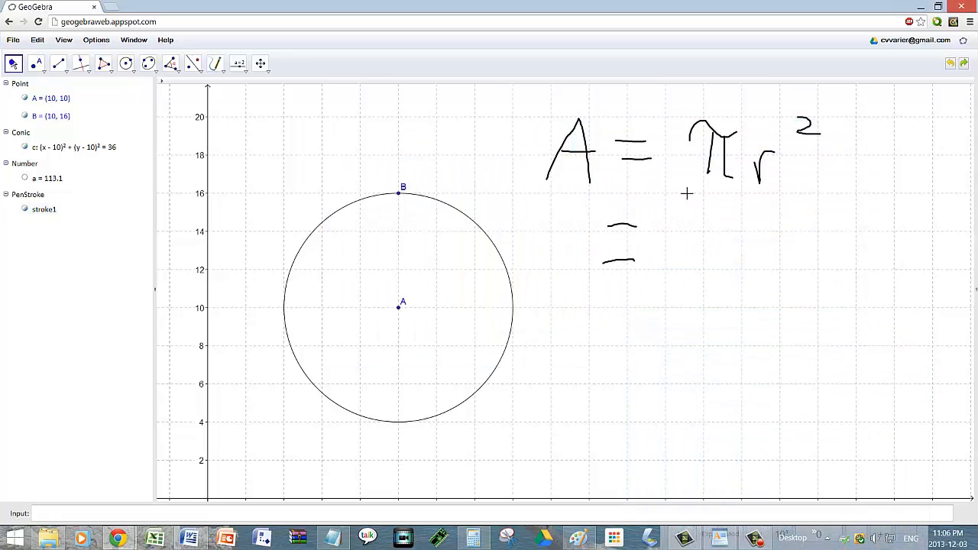
pyautogui.scroll(-1, 756, 241)
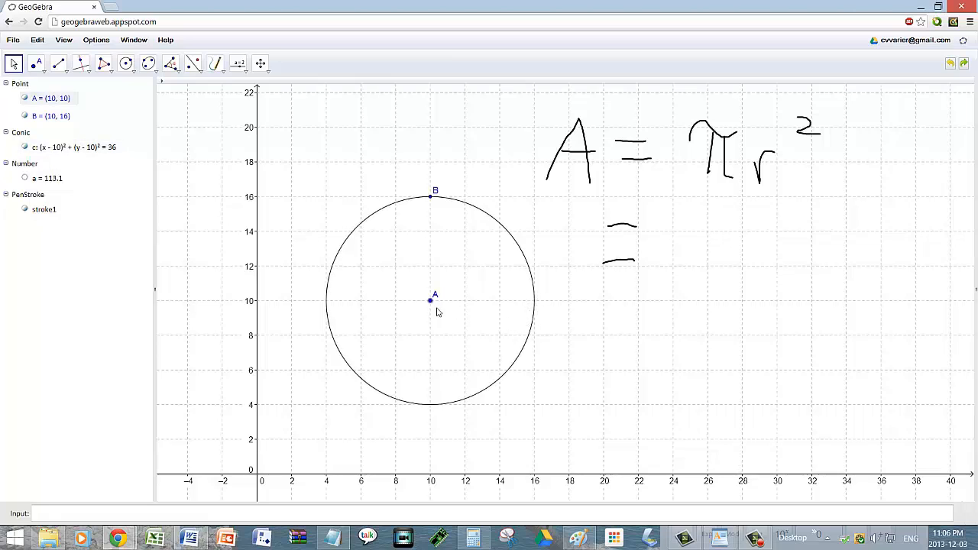
# Step: Handwrite π(6)² after the lower equals sign
pyautogui.click(215, 63)
pyautogui.moveTo(670, 226)
pyautogui.mouseDown()
pyautogui.moveTo(714, 224)
pyautogui.moveTo(691, 271)
pyautogui.mouseUp()
pyautogui.moveTo(706, 228)
pyautogui.mouseDown()
pyautogui.moveTo(712, 275)
pyautogui.moveTo(725, 271)
pyautogui.mouseUp()
pyautogui.moveTo(770, 214)
pyautogui.mouseDown()
pyautogui.moveTo(758, 233)
pyautogui.moveTo(766, 263)
pyautogui.moveTo(801, 258)
pyautogui.moveTo(783, 249)
pyautogui.mouseUp()
pyautogui.moveTo(813, 211)
pyautogui.mouseDown()
pyautogui.moveTo(834, 274)
pyautogui.moveTo(822, 280)
pyautogui.mouseUp()
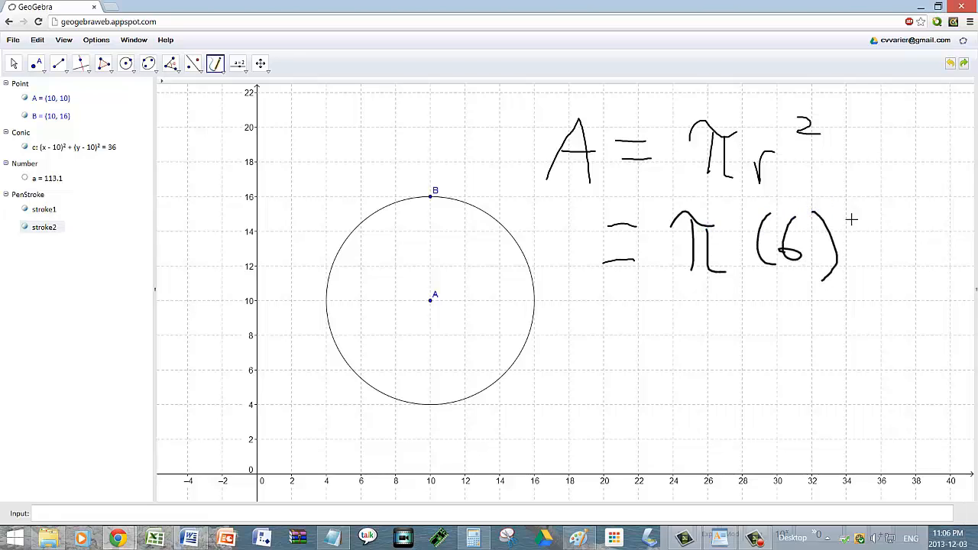
pyautogui.moveTo(845, 212)
pyautogui.mouseDown()
pyautogui.moveTo(850, 225)
pyautogui.moveTo(868, 223)
pyautogui.mouseUp()
# Step: Handwrite = 36π on the next line and bring Calculator back up
pyautogui.moveTo(620, 320); pyautogui.dragTo(656, 310)
pyautogui.moveTo(621, 341); pyautogui.dragTo(651, 338)
pyautogui.moveTo(696, 307)
pyautogui.mouseDown()
pyautogui.moveTo(718, 310)
pyautogui.moveTo(693, 357)
pyautogui.moveTo(756, 353)
pyautogui.moveTo(739, 340)
pyautogui.mouseUp()
pyautogui.click(750, 311)
pyautogui.moveTo(783, 315)
pyautogui.mouseDown()
pyautogui.moveTo(831, 320)
pyautogui.moveTo(806, 349)
pyautogui.mouseUp()
pyautogui.moveTo(819, 317)
pyautogui.mouseDown()
pyautogui.moveTo(820, 356)
pyautogui.moveTo(839, 356)
pyautogui.mouseUp()
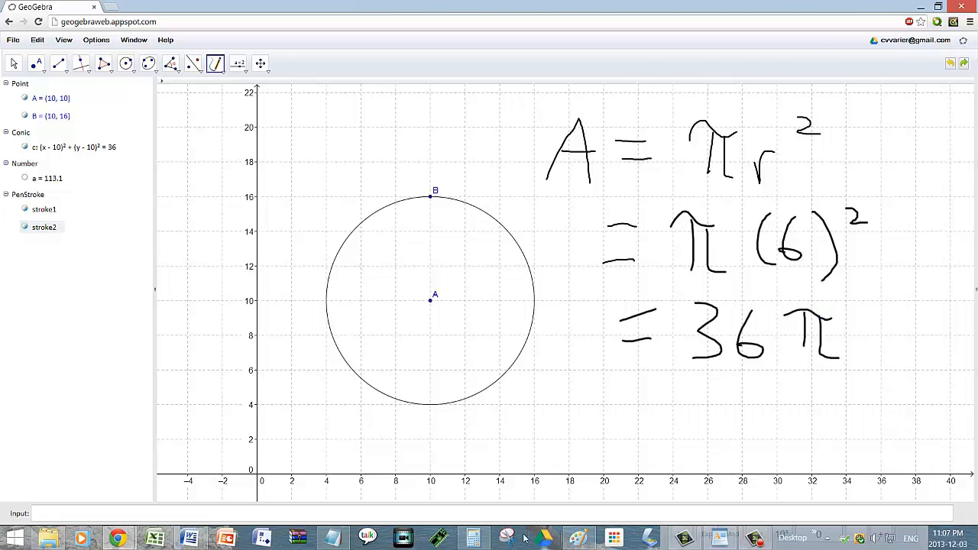
pyautogui.click(474, 539)
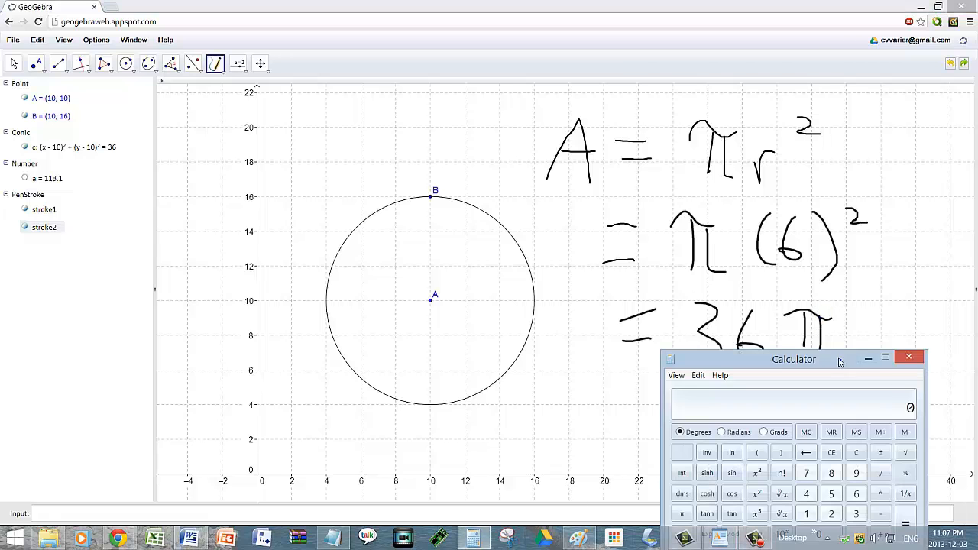
# Step: Compute π × 36 in Calculator, giving 113.0973…
pyautogui.moveTo(840, 363); pyautogui.dragTo(507, 137)
pyautogui.click(347, 291)
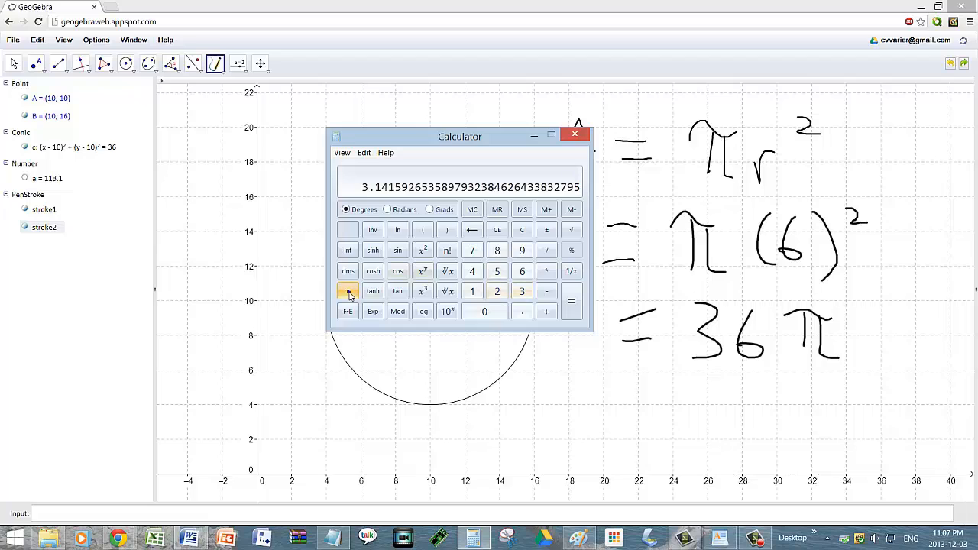
pyautogui.click(546, 271)
pyautogui.click(523, 292)
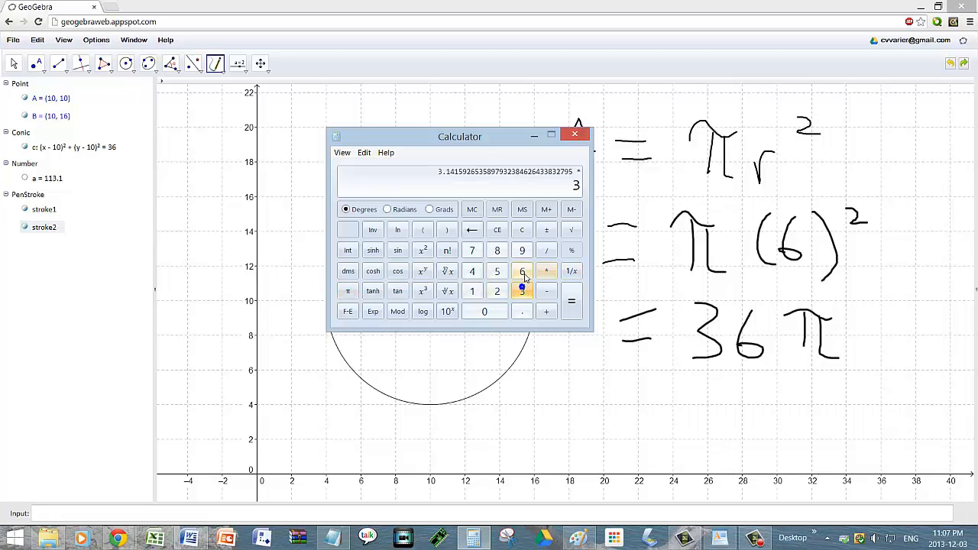
pyautogui.click(521, 271)
pyautogui.click(571, 301)
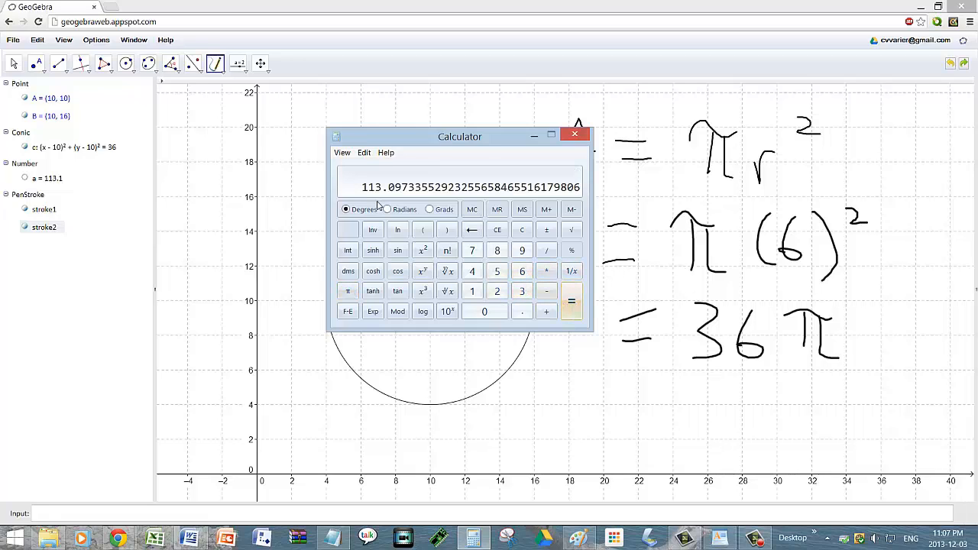
# Step: Handwrite ≈ 113.1 under 36π in GeoGebra and switch back to the Move tool
pyautogui.click(638, 405)
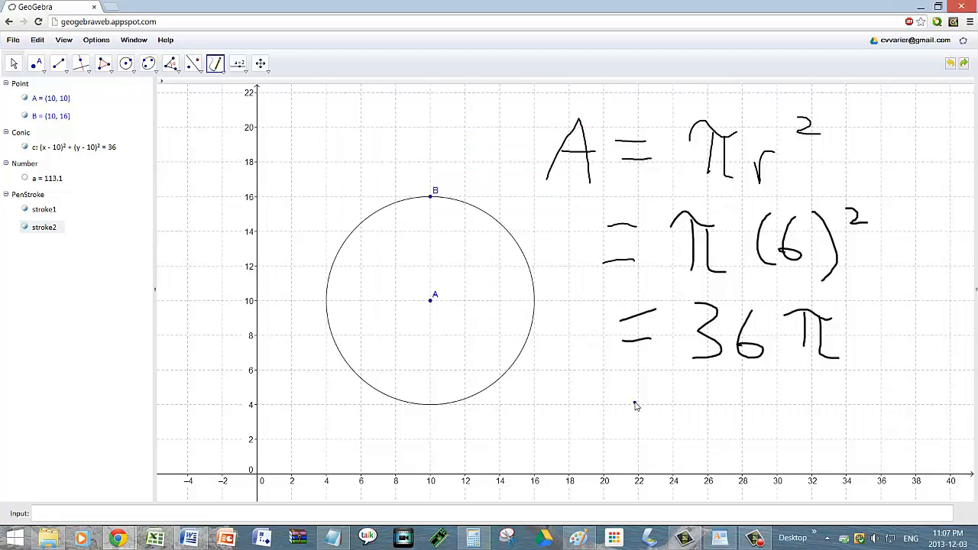
pyautogui.moveTo(635, 403)
pyautogui.mouseDown()
pyautogui.moveTo(677, 400)
pyautogui.moveTo(681, 413)
pyautogui.mouseUp()
pyautogui.moveTo(709, 386)
pyautogui.mouseDown()
pyautogui.moveTo(710, 421)
pyautogui.moveTo(753, 410)
pyautogui.moveTo(753, 430)
pyautogui.mouseUp()
pyautogui.click(791, 423)
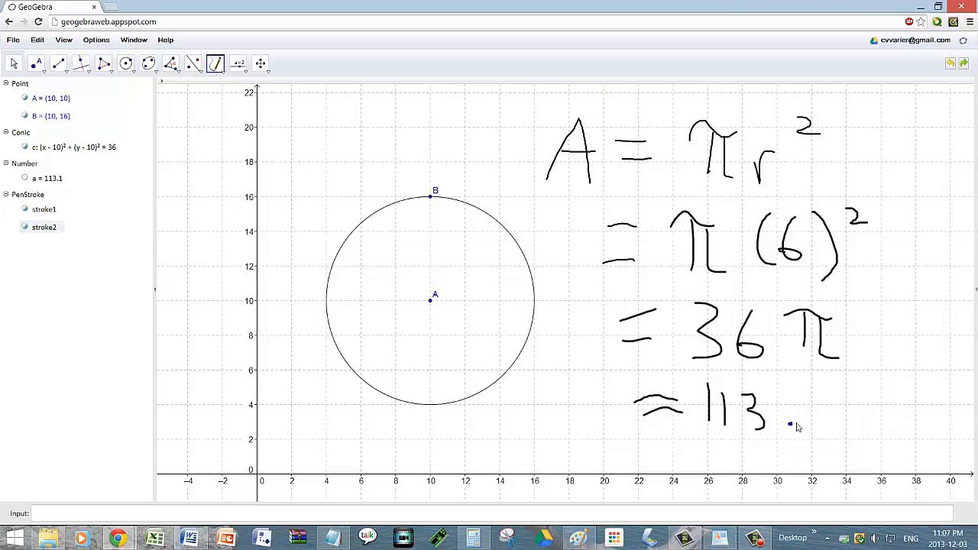
pyautogui.moveTo(825, 387); pyautogui.dragTo(826, 432)
pyautogui.click(310, 514)
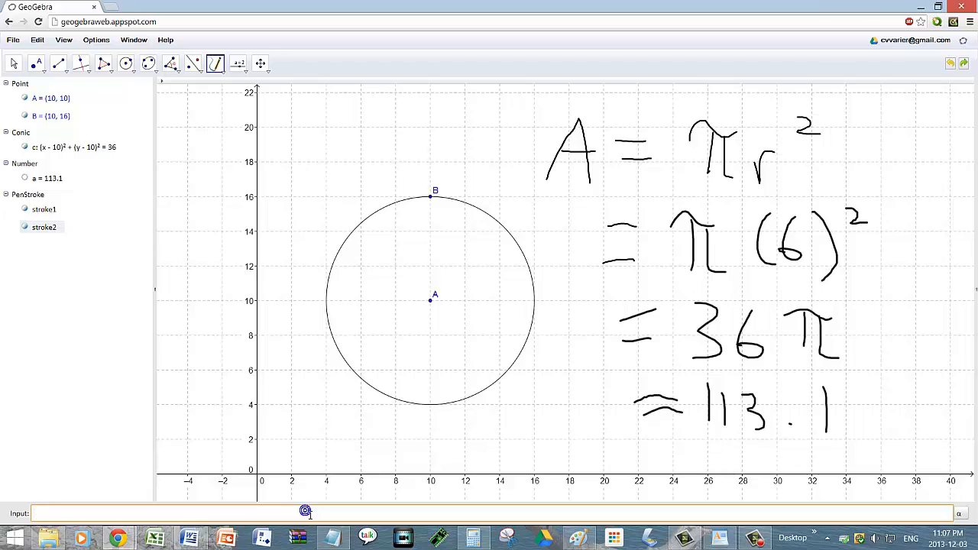
pyautogui.click(307, 512)
pyautogui.click(13, 64)
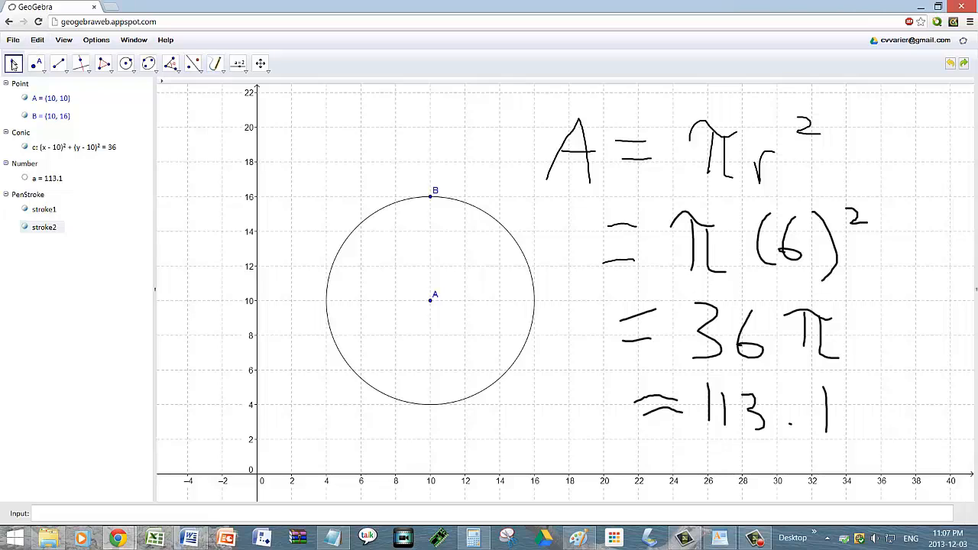
# Step: Erase the area working and handwrite C = 2πr with a new C line below
pyautogui.click(588, 173)
pyautogui.press('Delete')
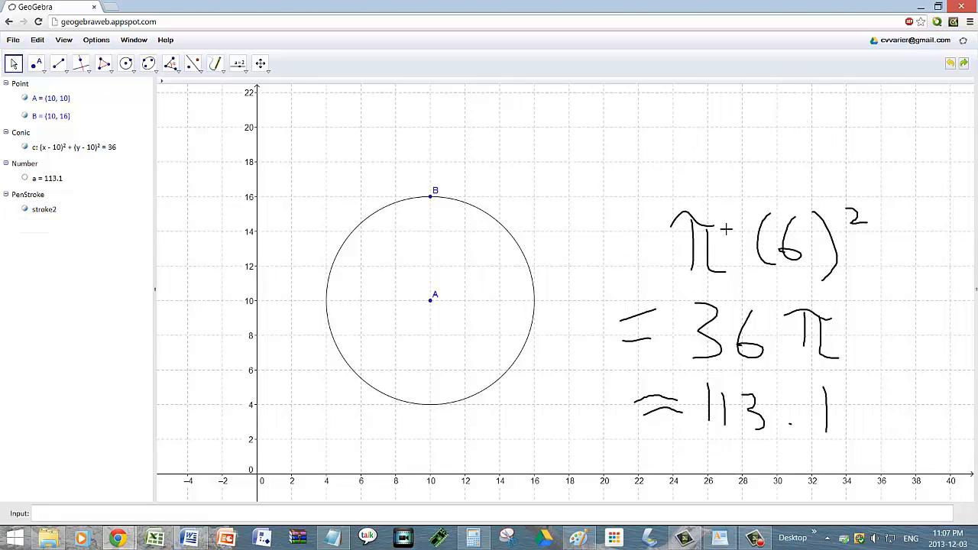
pyautogui.click(696, 223)
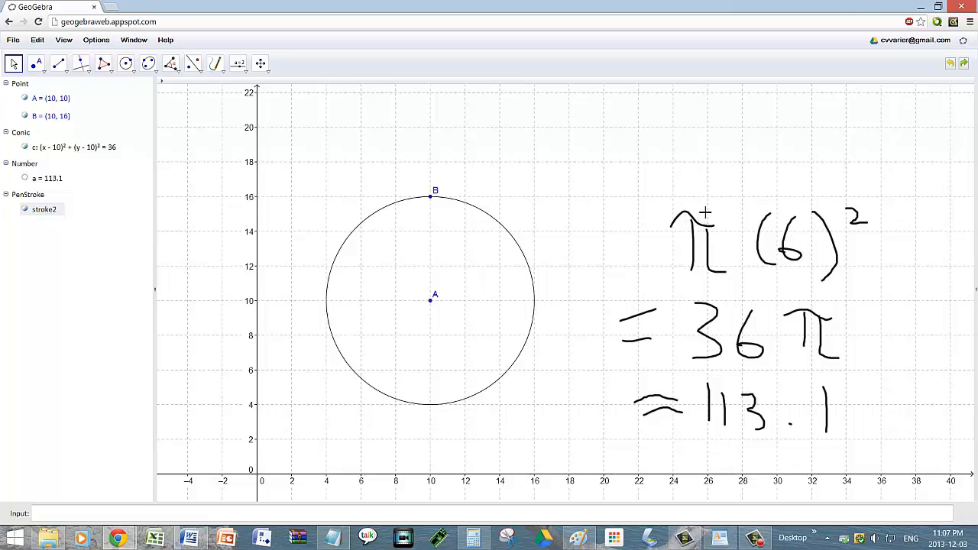
pyautogui.press('Delete')
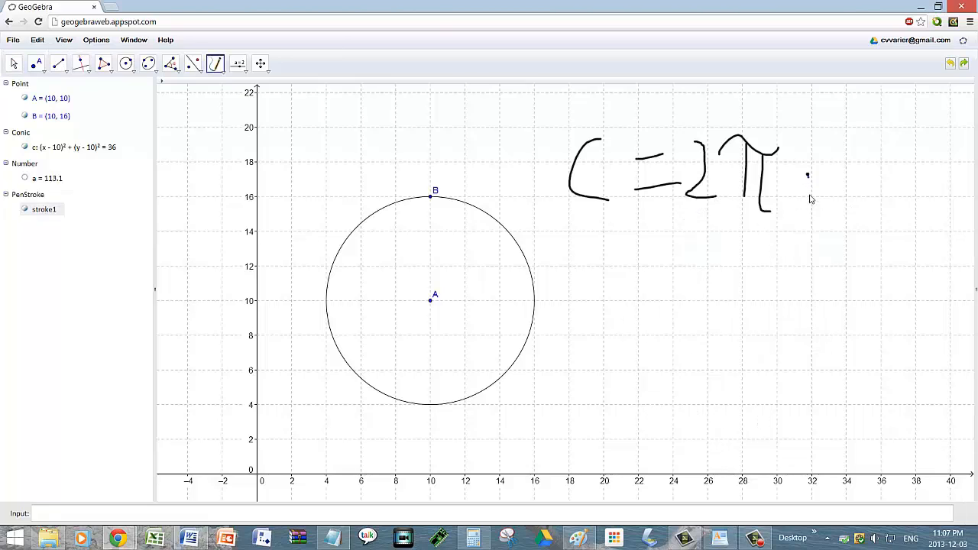
pyautogui.moveTo(807, 178); pyautogui.dragTo(828, 179)
pyautogui.moveTo(608, 235)
pyautogui.mouseDown()
pyautogui.moveTo(587, 262)
pyautogui.moveTo(613, 278)
pyautogui.moveTo(682, 262)
pyautogui.mouseUp()
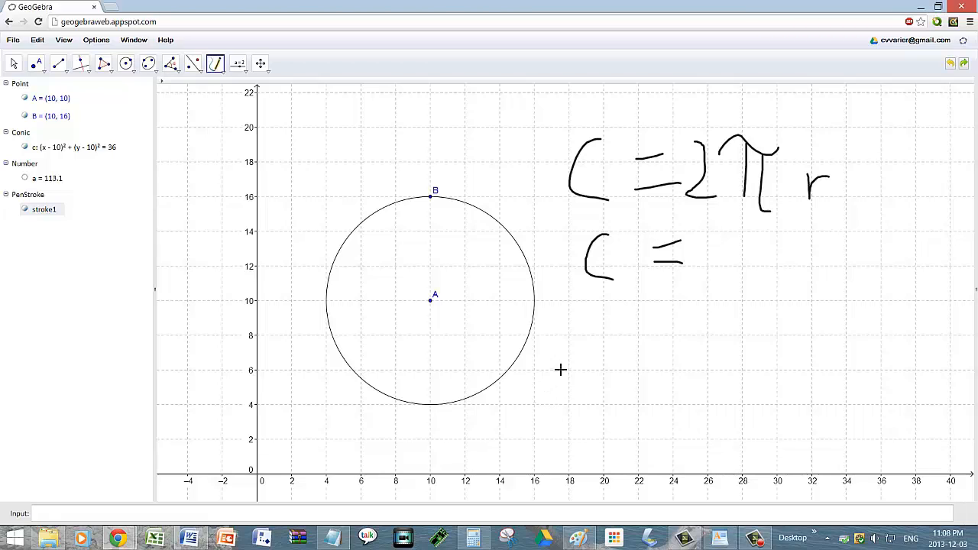
# Step: Handwrite Circumference[c] beneath the C lines
pyautogui.moveTo(563, 348)
pyautogui.mouseDown()
pyautogui.moveTo(544, 391)
pyautogui.moveTo(557, 396)
pyautogui.mouseUp()
pyautogui.moveTo(585, 371)
pyautogui.mouseDown()
pyautogui.moveTo(585, 397)
pyautogui.moveTo(602, 395)
pyautogui.moveTo(622, 366)
pyautogui.moveTo(642, 395)
pyautogui.moveTo(679, 374)
pyautogui.moveTo(721, 396)
pyautogui.mouseUp()
pyautogui.moveTo(751, 338); pyautogui.dragTo(739, 384)
pyautogui.moveTo(733, 354)
pyautogui.mouseDown()
pyautogui.moveTo(758, 353)
pyautogui.moveTo(772, 397)
pyautogui.moveTo(798, 366)
pyautogui.moveTo(804, 405)
pyautogui.mouseUp()
pyautogui.moveTo(833, 374)
pyautogui.mouseDown()
pyautogui.moveTo(836, 409)
pyautogui.moveTo(861, 398)
pyautogui.moveTo(894, 405)
pyautogui.mouseUp()
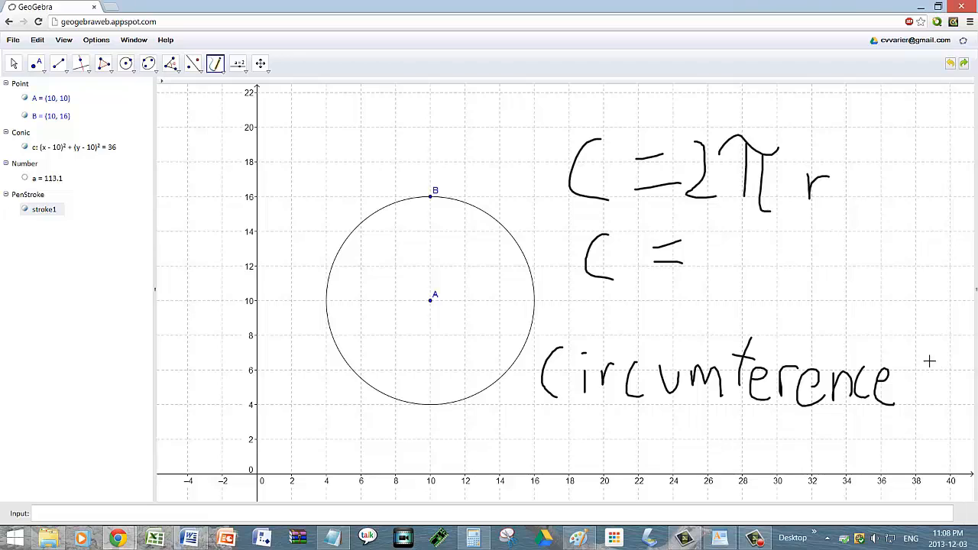
pyautogui.moveTo(928, 349)
pyautogui.mouseDown()
pyautogui.moveTo(908, 371)
pyautogui.moveTo(925, 424)
pyautogui.mouseUp()
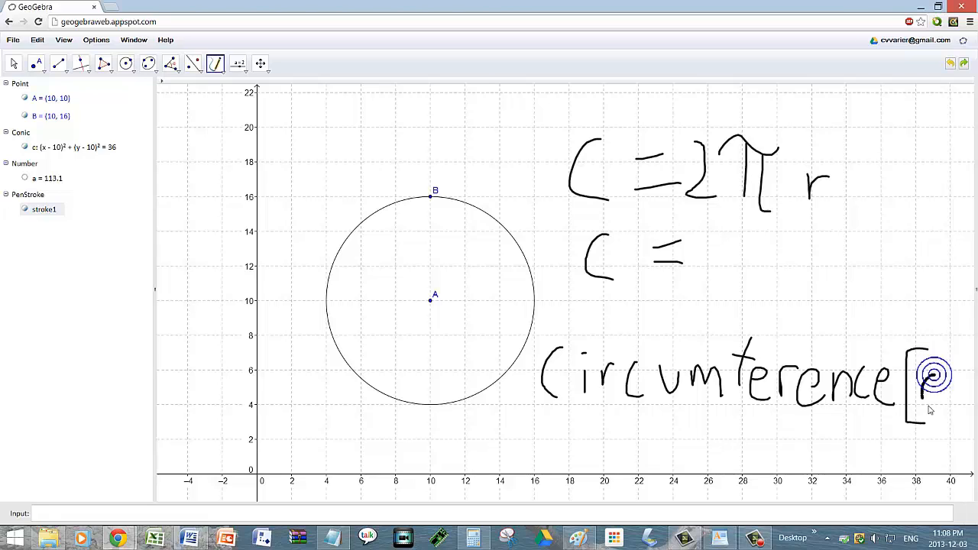
pyautogui.moveTo(934, 381); pyautogui.dragTo(936, 405)
pyautogui.moveTo(943, 353)
pyautogui.mouseDown()
pyautogui.moveTo(961, 413)
pyautogui.moveTo(944, 428)
pyautogui.mouseUp()
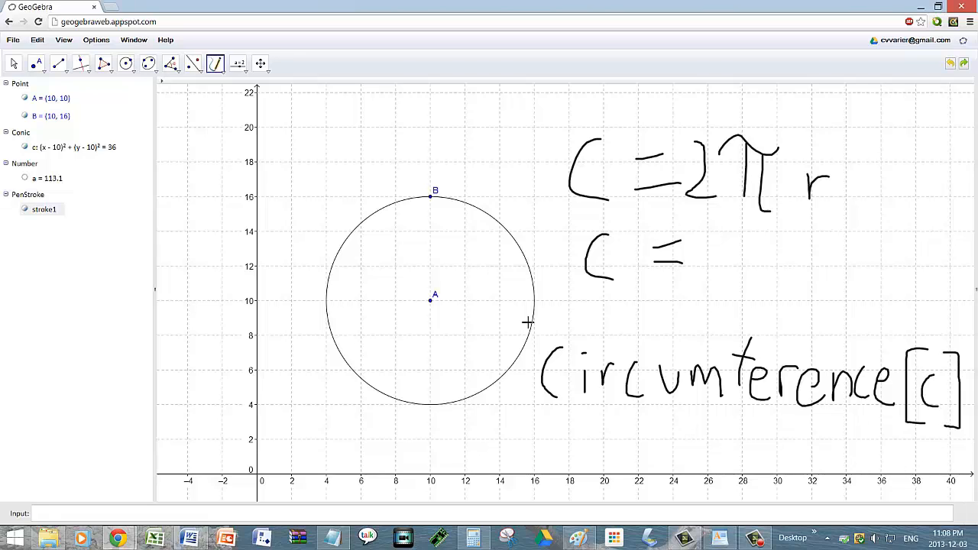
pyautogui.click(134, 515)
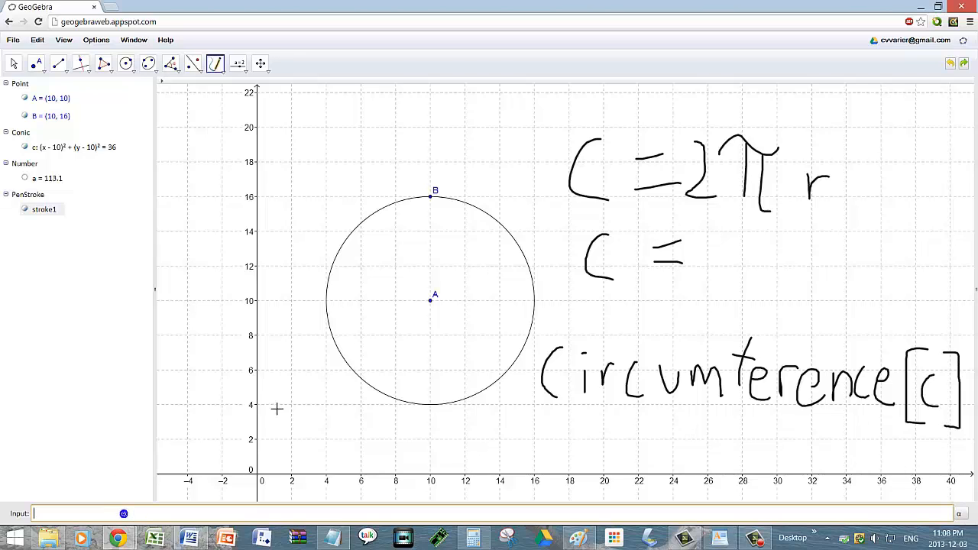
# Step: Enter circumference[c] to create b = 37.7
pyautogui.write('circumfe')
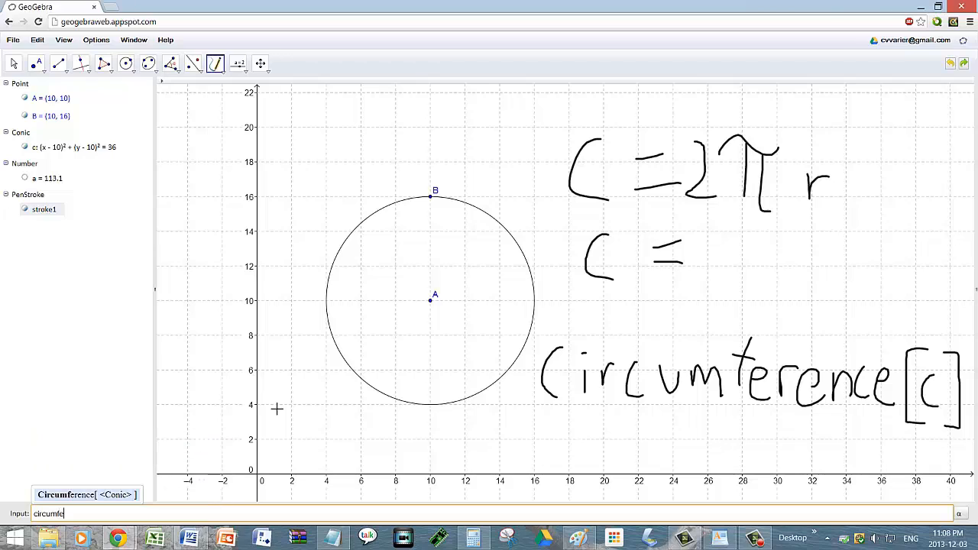
pyautogui.write('rence[')
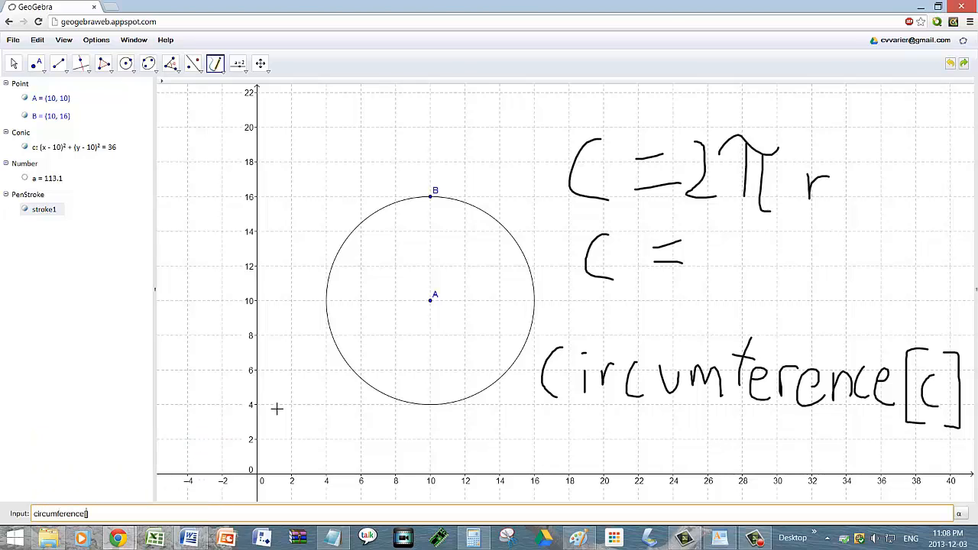
pyautogui.write('c')
pyautogui.press('Return')
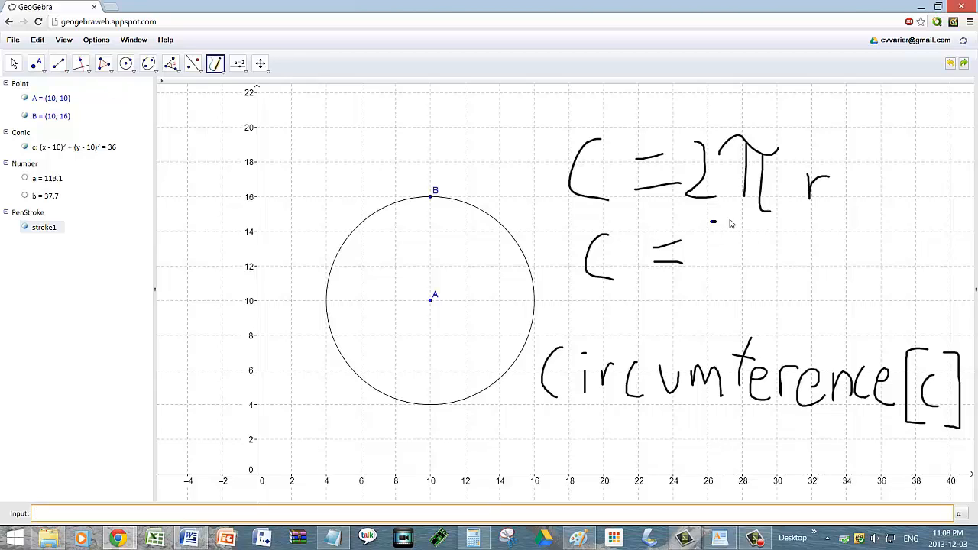
# Step: Handwrite 2π(6) after C = and start a new line C = for 12π
pyautogui.moveTo(730, 223)
pyautogui.mouseDown()
pyautogui.moveTo(727, 273)
pyautogui.moveTo(763, 280)
pyautogui.mouseUp()
pyautogui.moveTo(769, 242)
pyautogui.mouseDown()
pyautogui.moveTo(805, 227)
pyautogui.moveTo(782, 275)
pyautogui.mouseUp()
pyautogui.moveTo(795, 229); pyautogui.dragTo(811, 275)
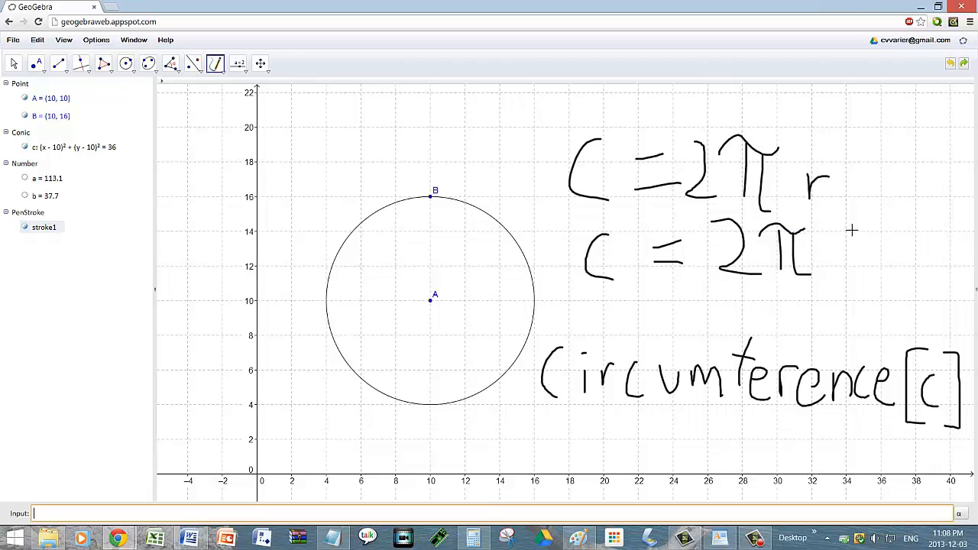
pyautogui.moveTo(847, 218); pyautogui.dragTo(854, 275)
pyautogui.moveTo(877, 220)
pyautogui.mouseDown()
pyautogui.moveTo(875, 264)
pyautogui.moveTo(870, 252)
pyautogui.moveTo(904, 280)
pyautogui.mouseUp()
pyautogui.moveTo(622, 290)
pyautogui.mouseDown()
pyautogui.moveTo(600, 305)
pyautogui.moveTo(615, 327)
pyautogui.mouseUp()
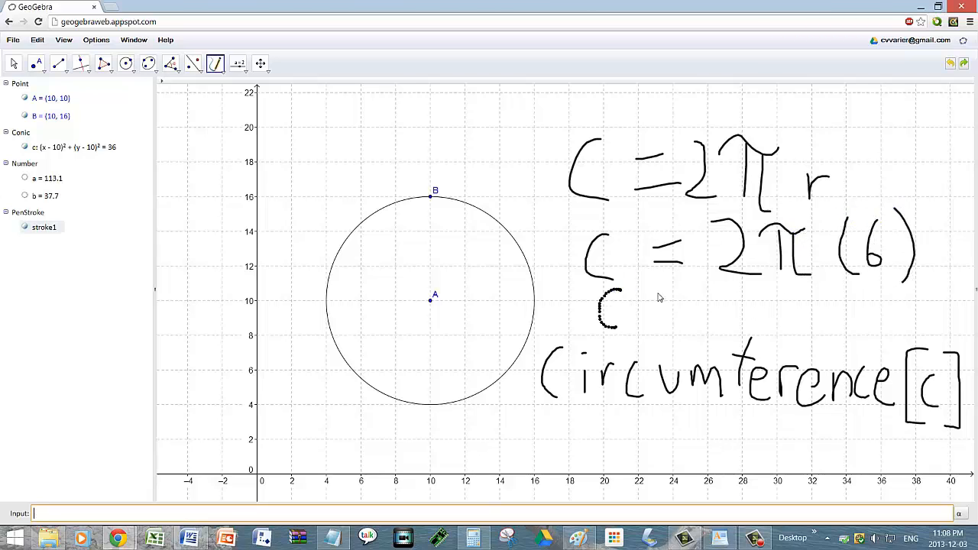
pyautogui.moveTo(690, 281)
pyautogui.mouseDown()
pyautogui.moveTo(656, 288)
pyautogui.moveTo(738, 322)
pyautogui.moveTo(833, 298)
pyautogui.moveTo(811, 328)
pyautogui.moveTo(823, 315)
pyautogui.moveTo(844, 329)
pyautogui.mouseUp()
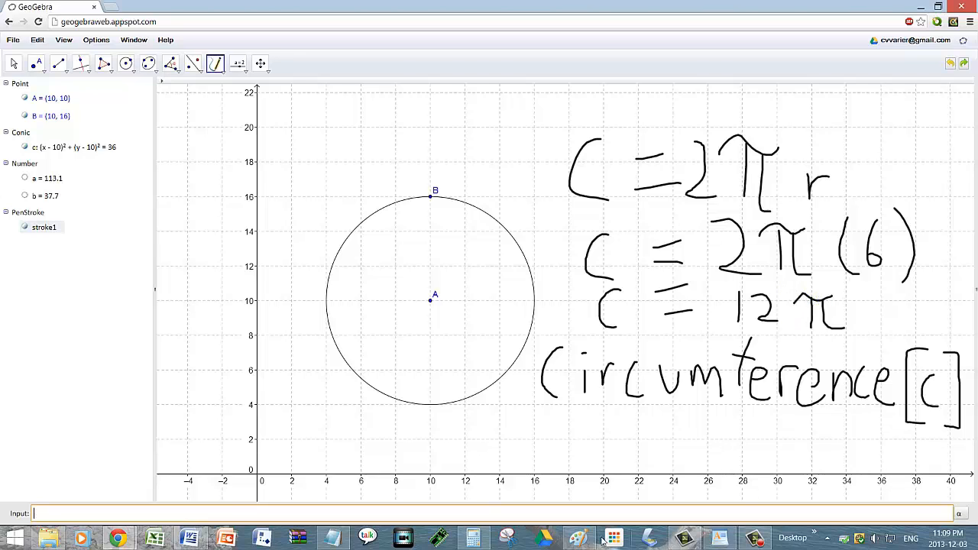
# Step: Compute 12 × π = 37.6991… in Windows Calculator, then handwrite C at the canvas's top right
pyautogui.click(473, 538)
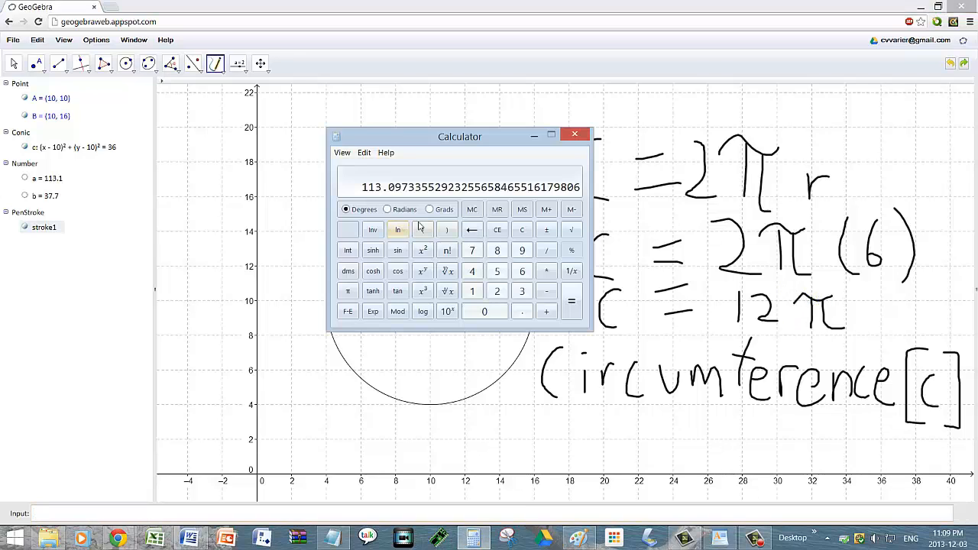
pyautogui.click(522, 230)
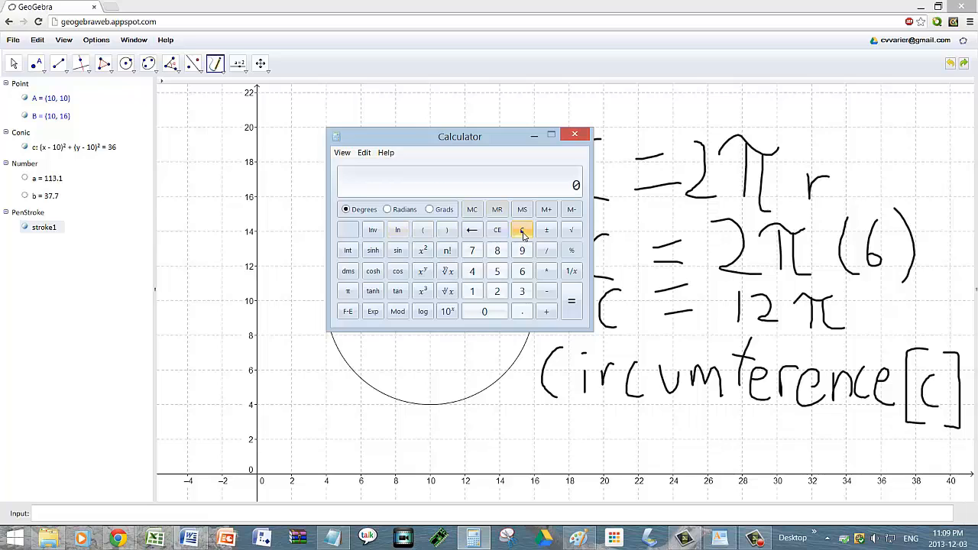
pyautogui.click(470, 293)
pyautogui.click(496, 291)
pyautogui.click(546, 271)
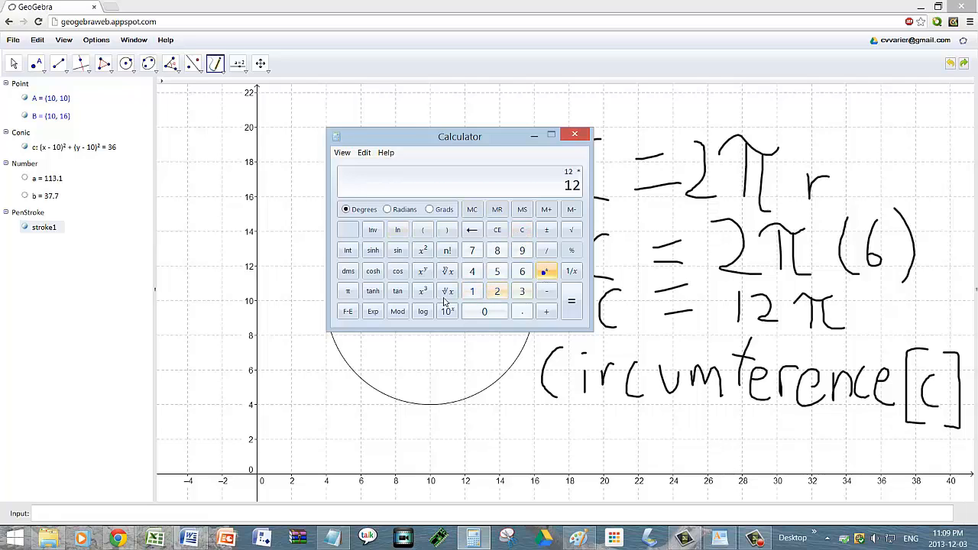
pyautogui.click(350, 293)
pyautogui.click(571, 302)
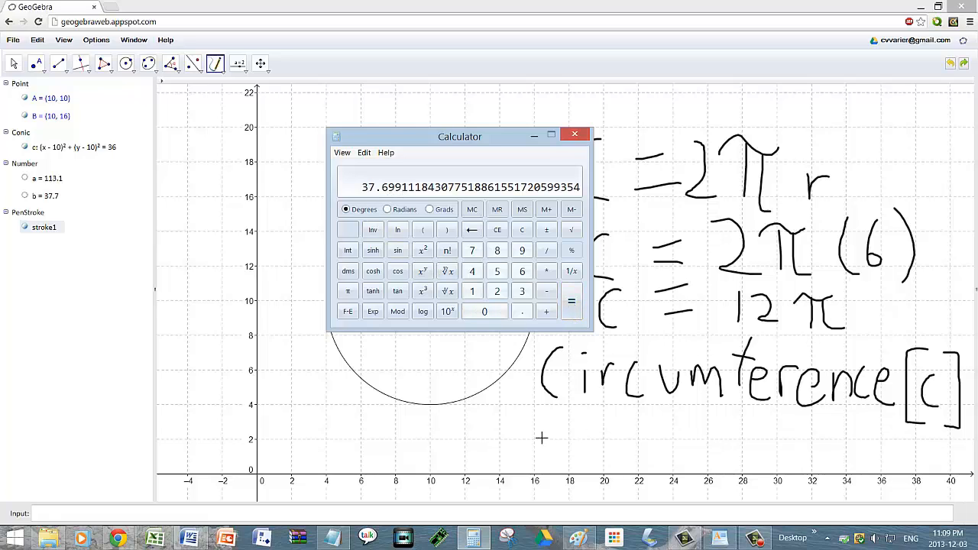
pyautogui.moveTo(850, 102)
pyautogui.mouseDown()
pyautogui.moveTo(829, 130)
pyautogui.moveTo(851, 136)
pyautogui.mouseUp()
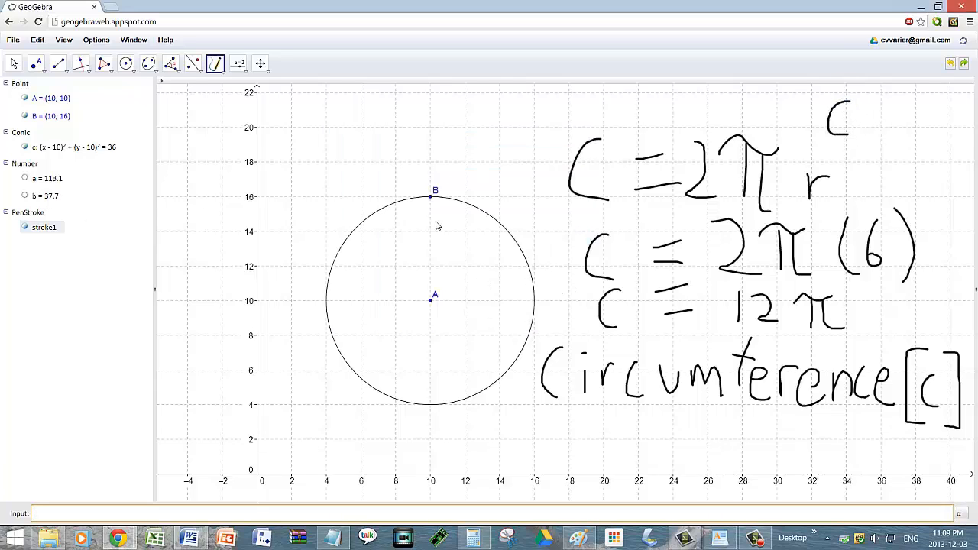
# Step: Complete the handwritten circumference as C = 37.7
pyautogui.moveTo(861, 108)
pyautogui.mouseDown()
pyautogui.moveTo(886, 106)
pyautogui.moveTo(892, 124)
pyautogui.mouseUp()
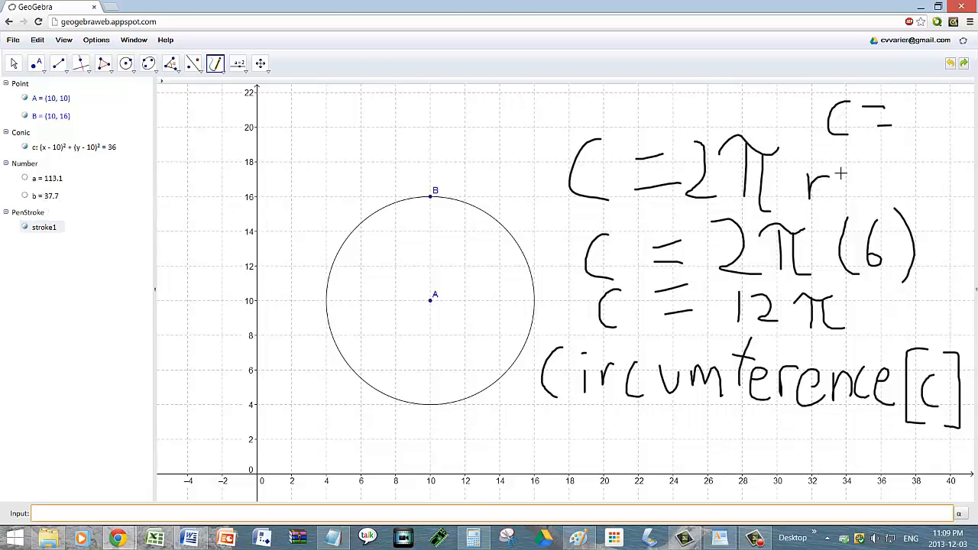
pyautogui.moveTo(904, 105)
pyautogui.mouseDown()
pyautogui.moveTo(913, 124)
pyautogui.moveTo(906, 139)
pyautogui.moveTo(935, 109)
pyautogui.moveTo(932, 138)
pyautogui.mouseUp()
pyautogui.click(951, 140)
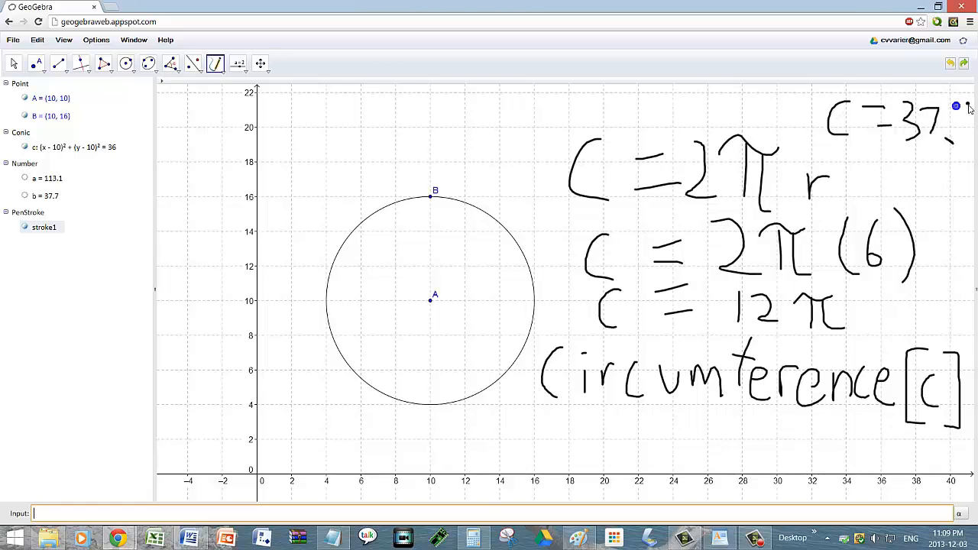
pyautogui.moveTo(968, 103); pyautogui.dragTo(967, 153)
# Step: Select the remaining handwriting with the Move tool and delete it
pyautogui.click(13, 64)
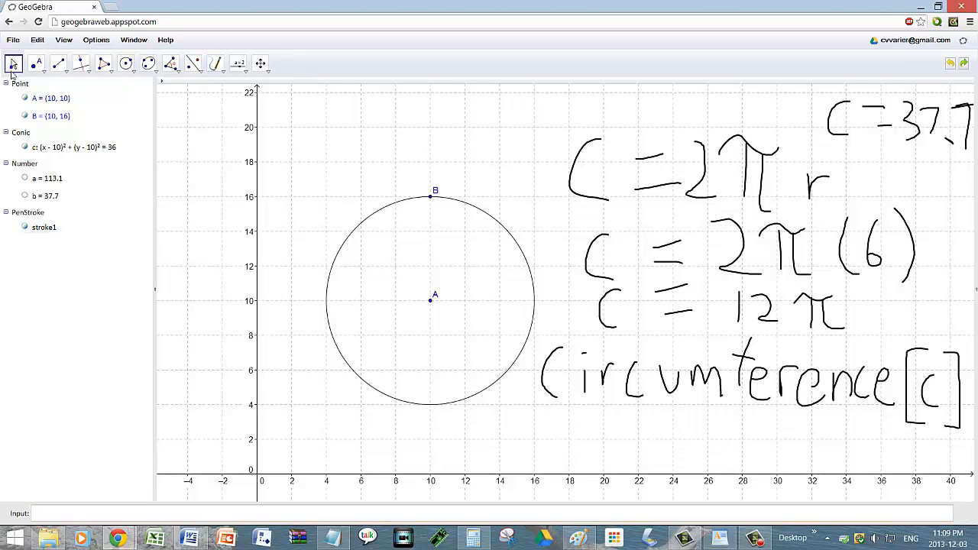
pyautogui.click(840, 135)
pyautogui.press('Delete')
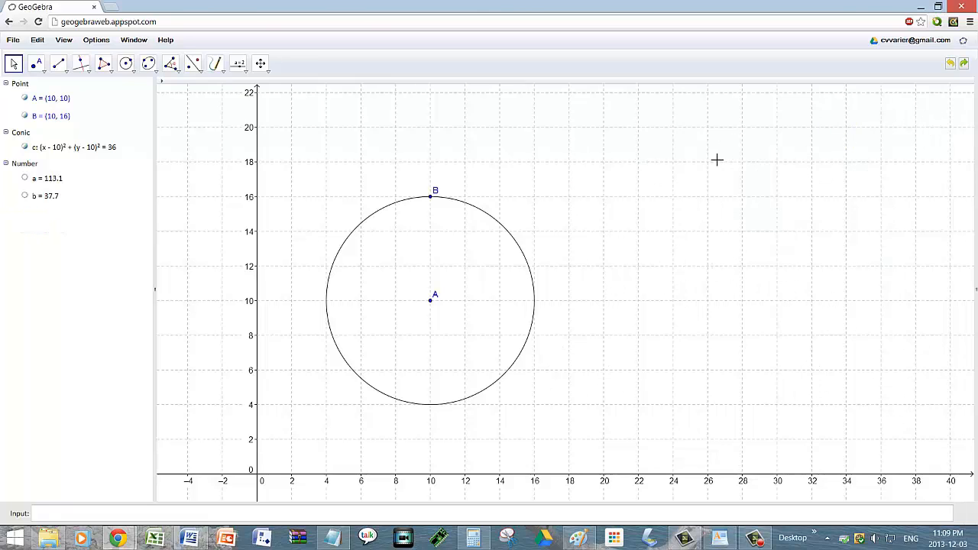